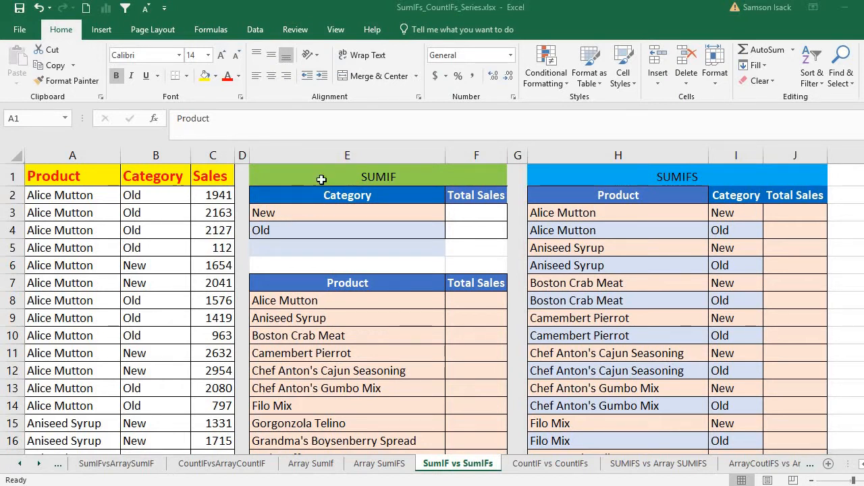
Compare the SUMIF and SUMIFS headings above the two summary tables, including the IFS part of the second function name.
left_click(343, 179)
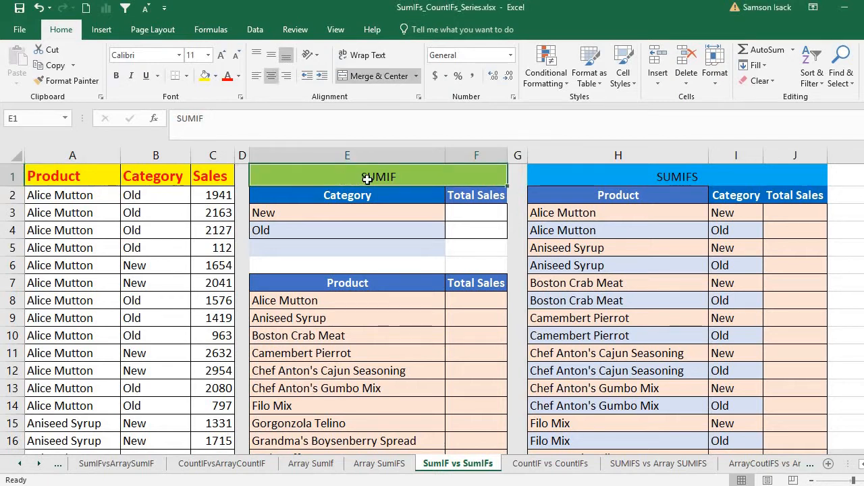
left_click(678, 170)
left_click(450, 171)
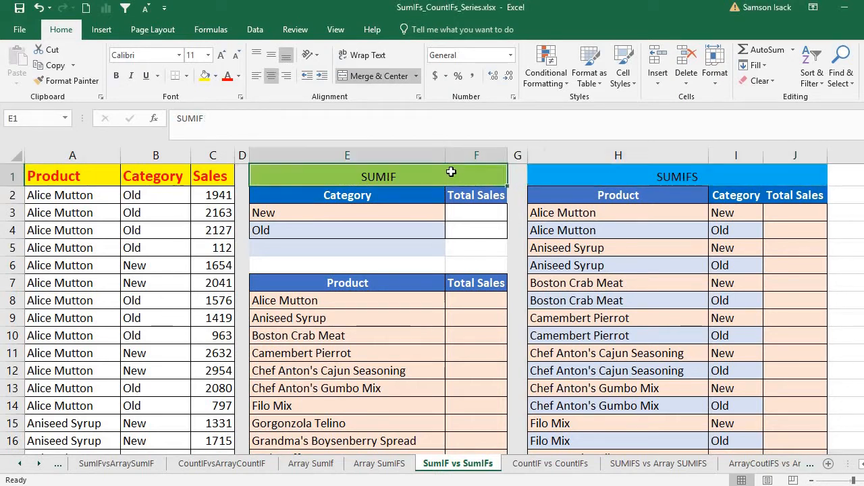
left_click(701, 172)
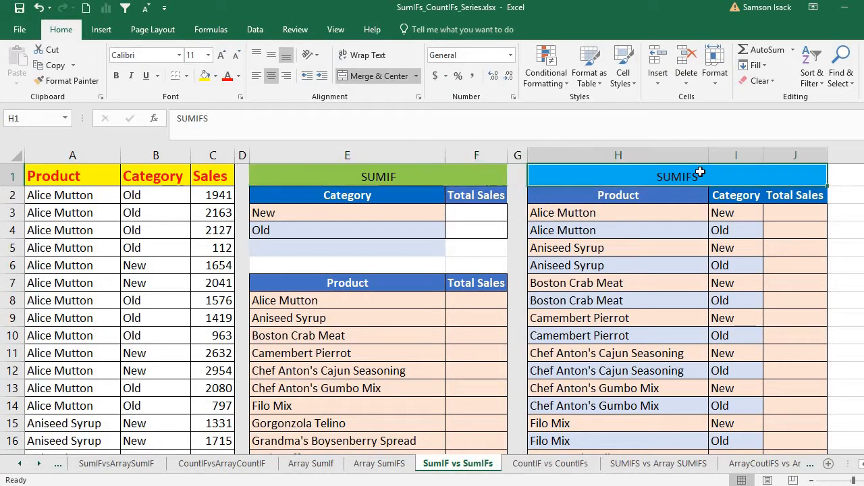
double_click(702, 171)
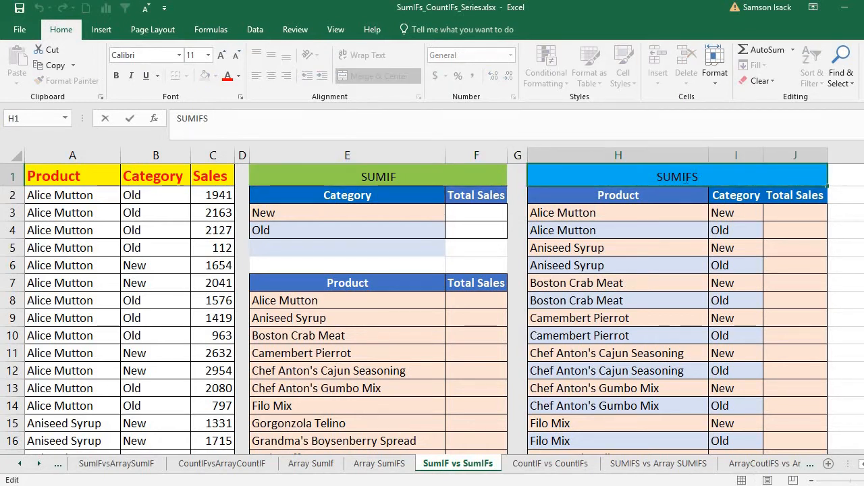
left_click_drag(683, 177, 700, 176)
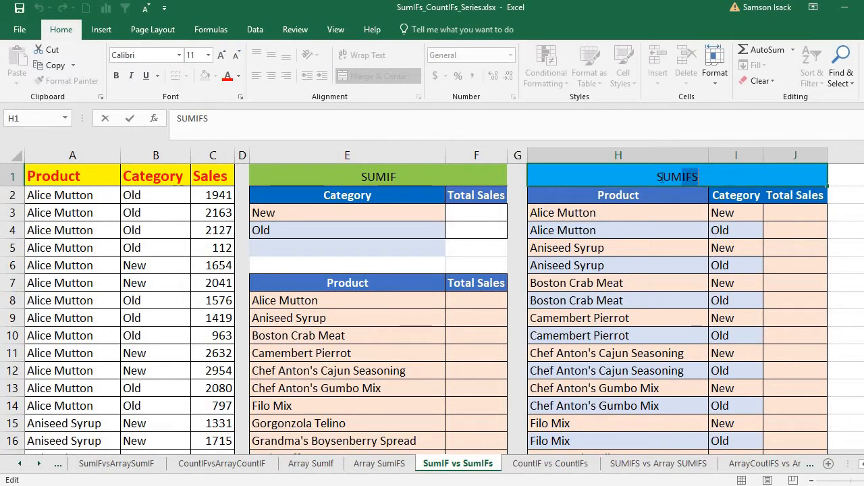
left_click(417, 178)
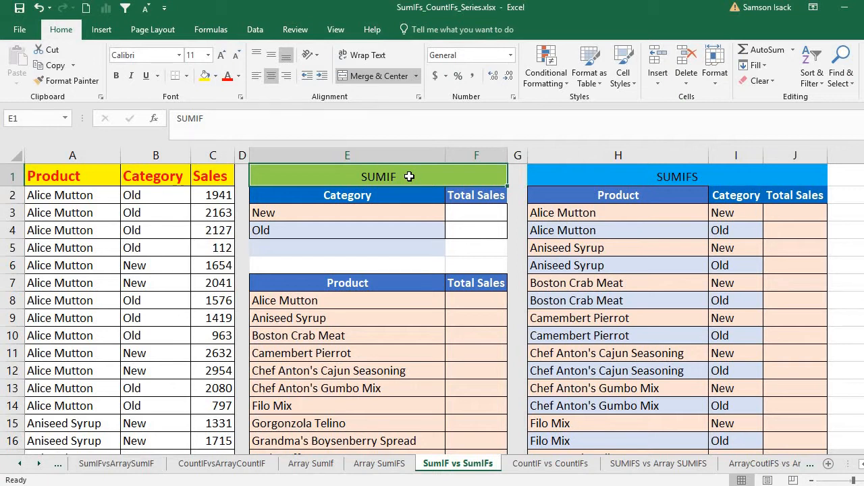
left_click(647, 169)
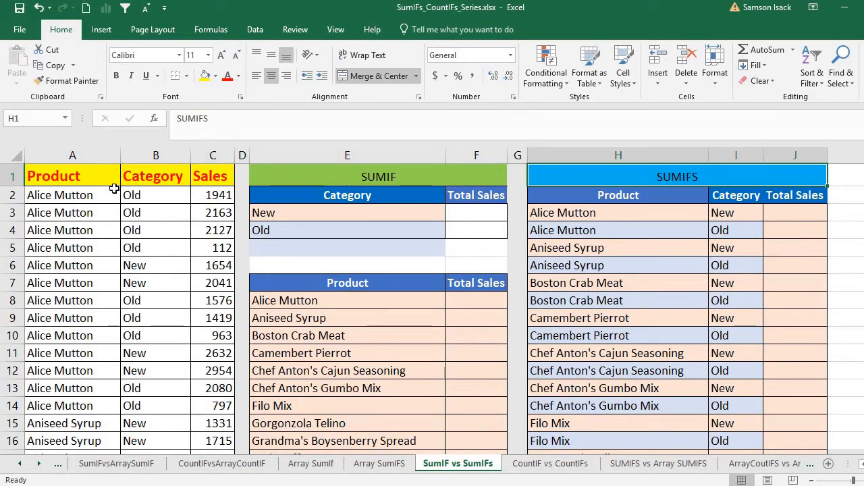
Examine the source data's Product, Category and Sales columns from the headers down to the last record.
left_click(99, 169)
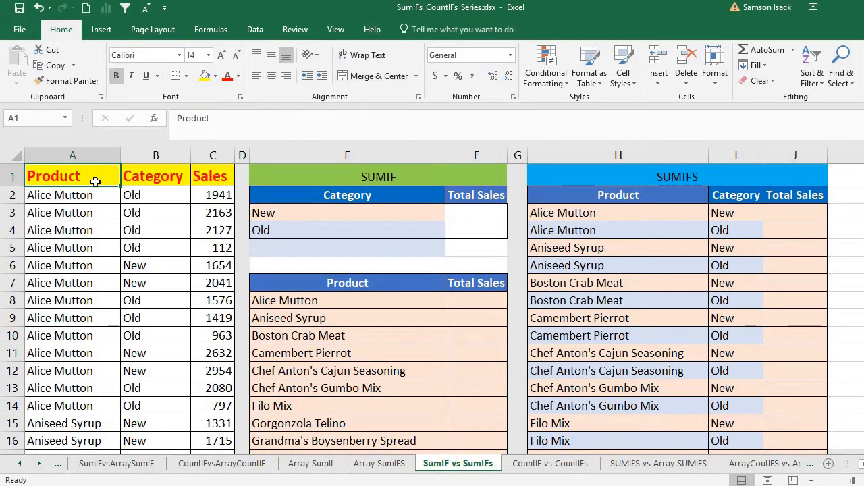
left_click_drag(96, 178, 108, 272)
left_click(164, 178)
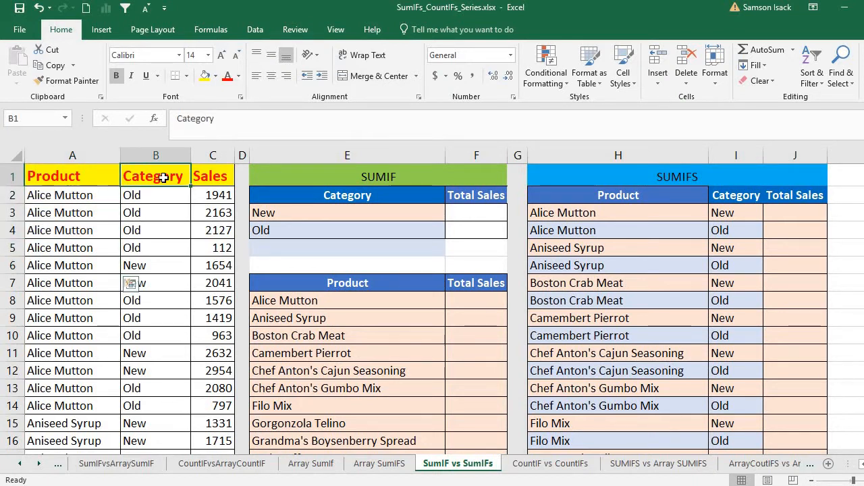
left_click(221, 176)
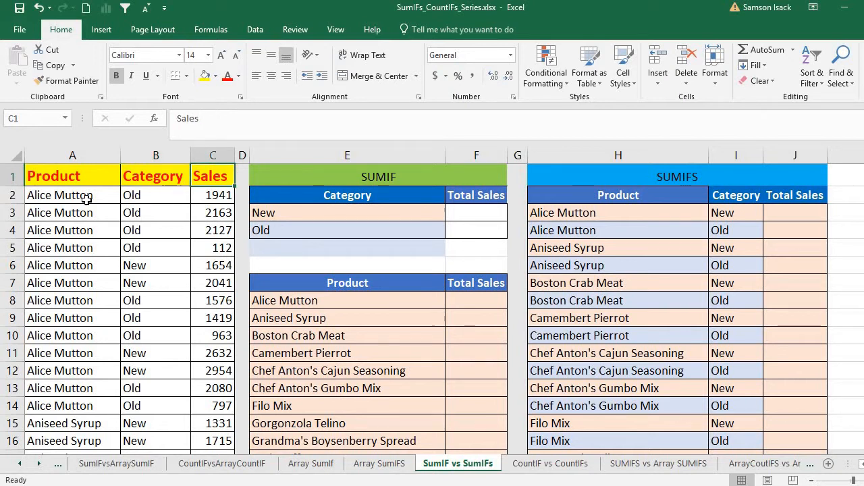
left_click(86, 196)
left_click(137, 195)
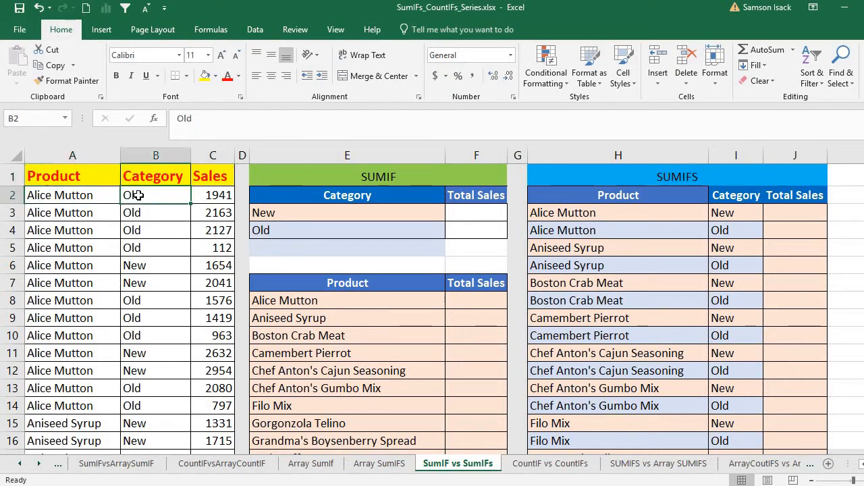
left_click(208, 196)
left_click_drag(92, 196, 202, 195)
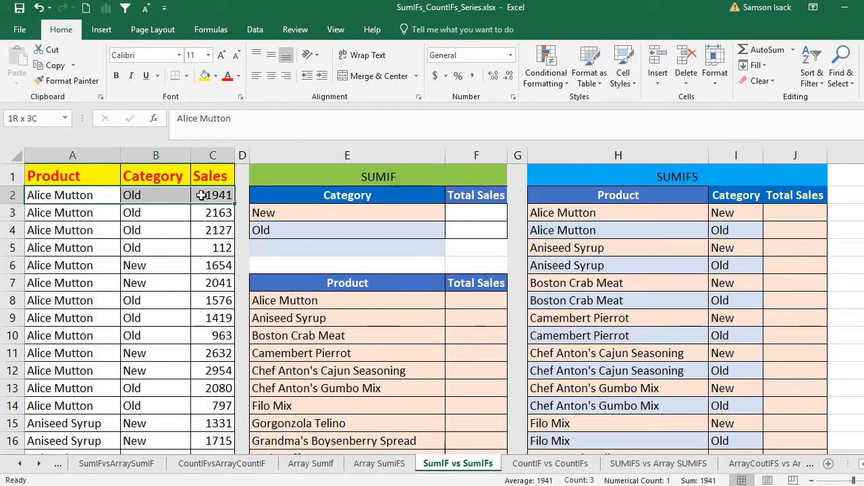
key("ctrl+shift+Down")
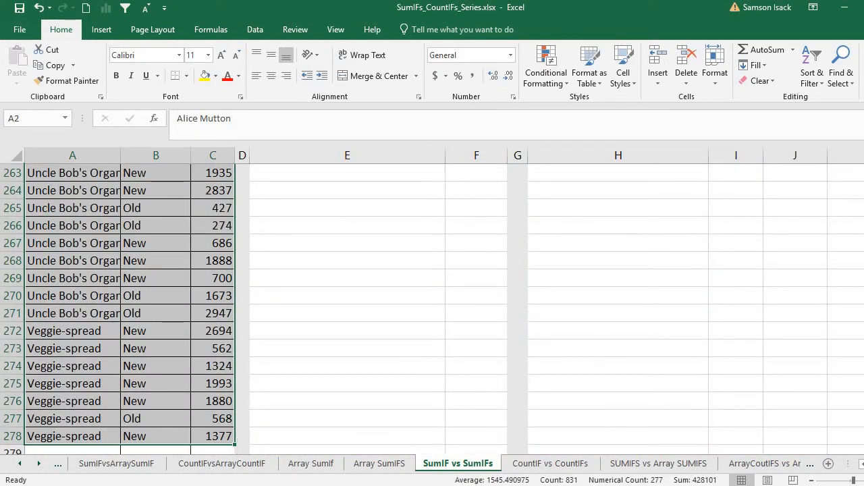
left_click_drag(863, 435, 863, 175)
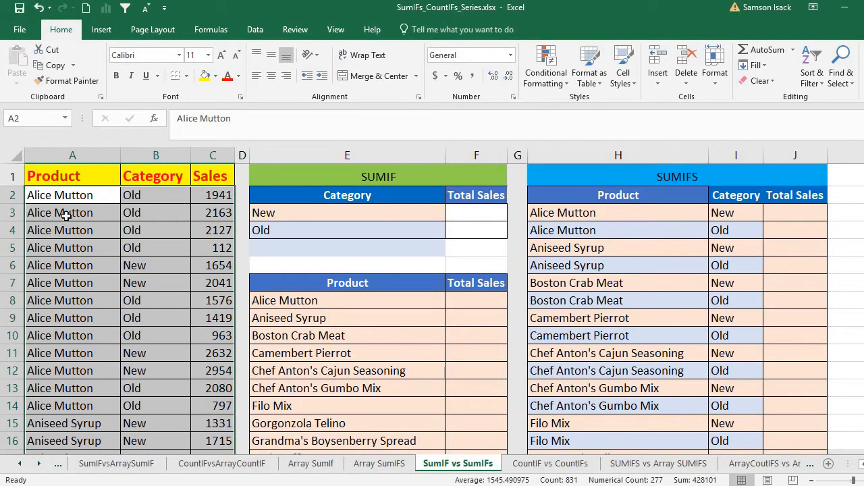
Review the first record's product, category and sales fields, and the New and Old criteria in the SUMIF category table.
left_click(86, 195)
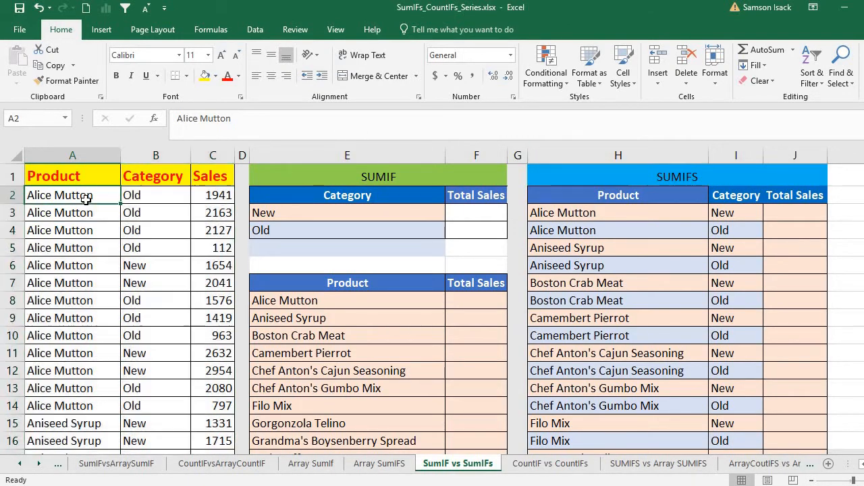
left_click(134, 197)
left_click(103, 192)
left_click(140, 196)
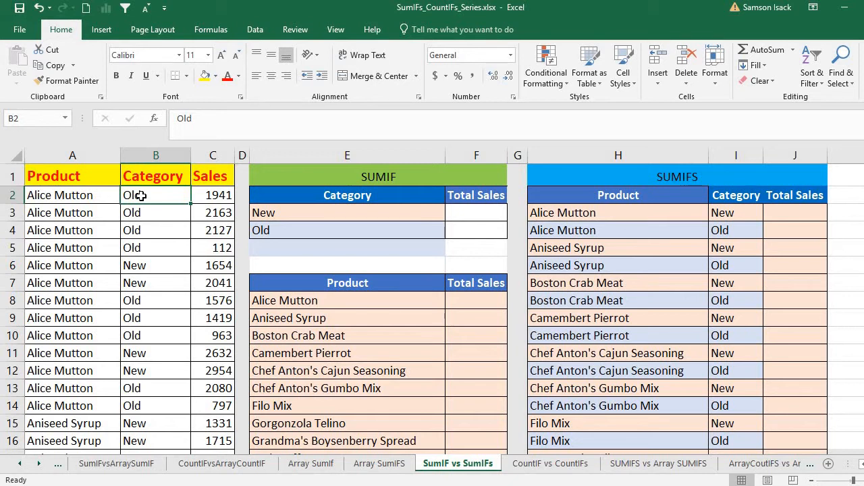
left_click(219, 194)
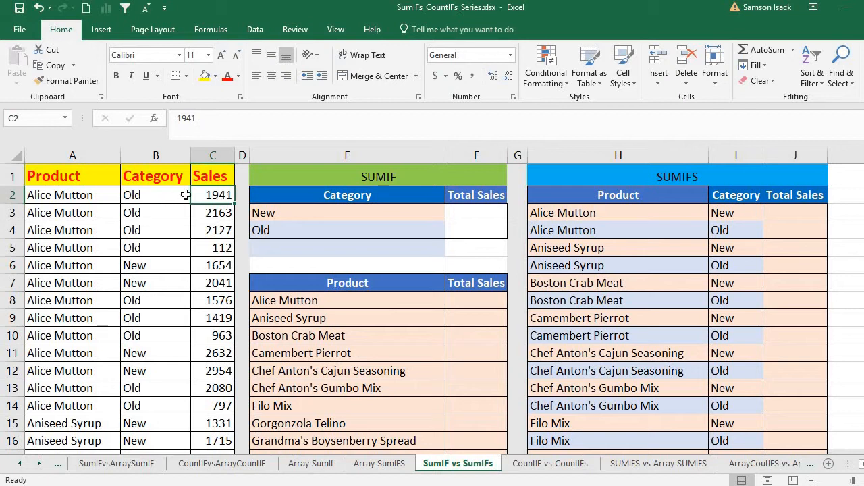
left_click(472, 211)
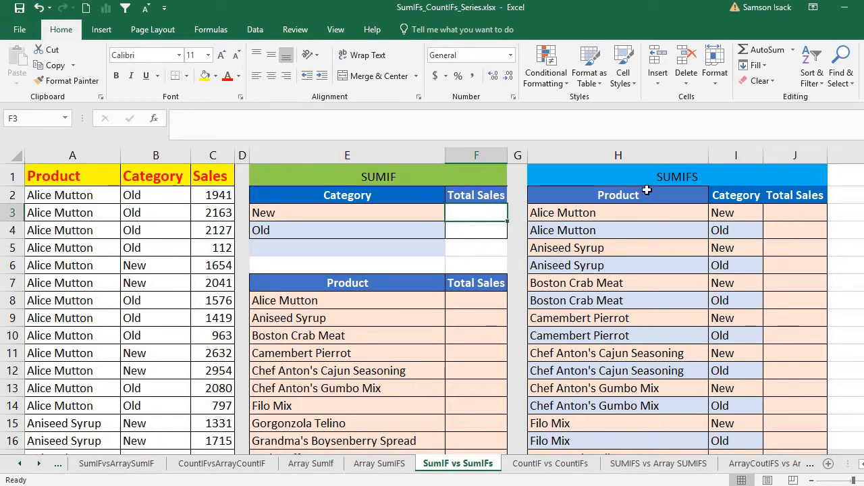
left_click_drag(401, 215, 405, 223)
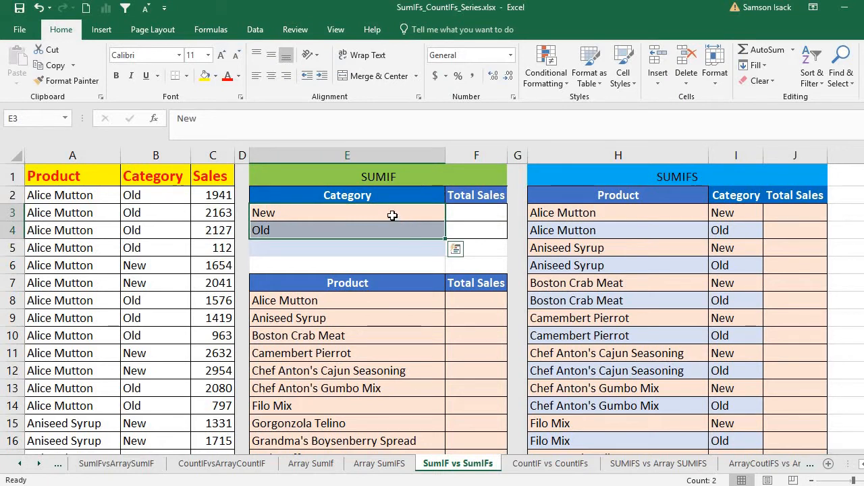
left_click(393, 217)
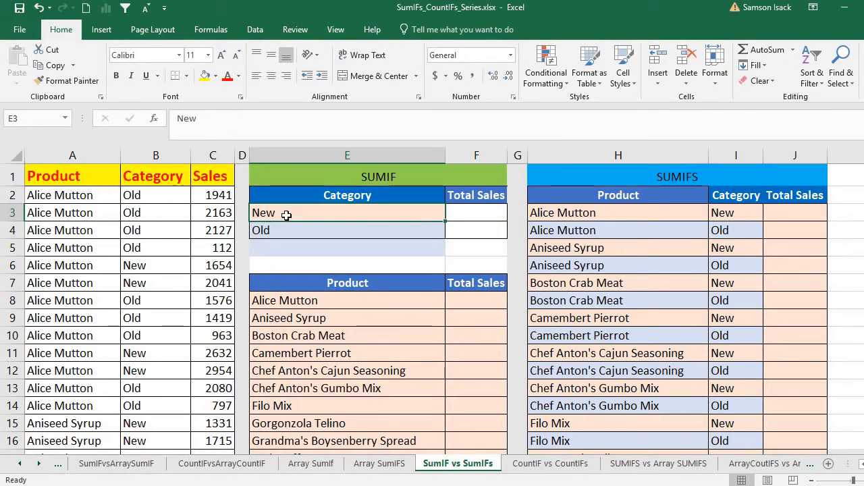
left_click(473, 210)
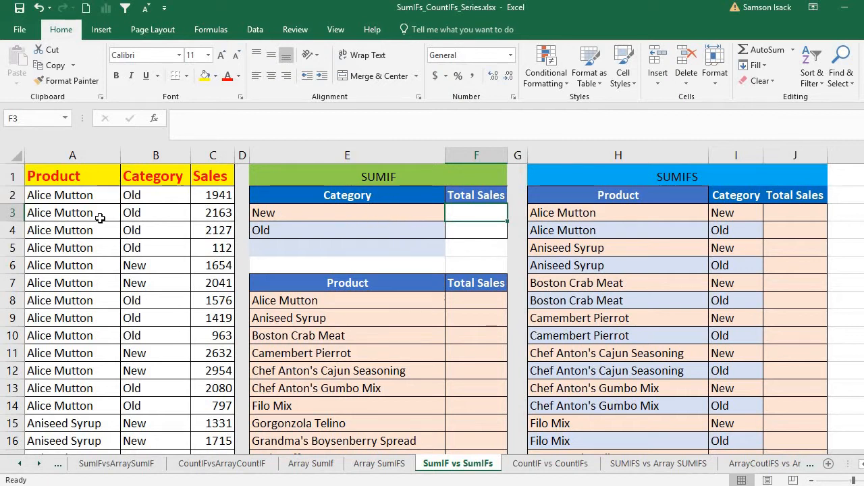
Examine how the New category recurs across Alice Mutton, Aniseed Syrup and Boston Crab Meat in the source data.
left_click(295, 213)
left_click(162, 265)
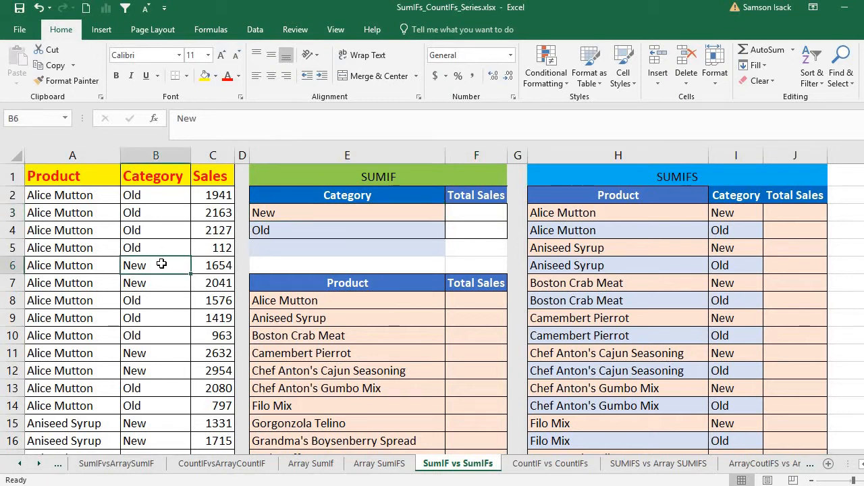
left_click(82, 267)
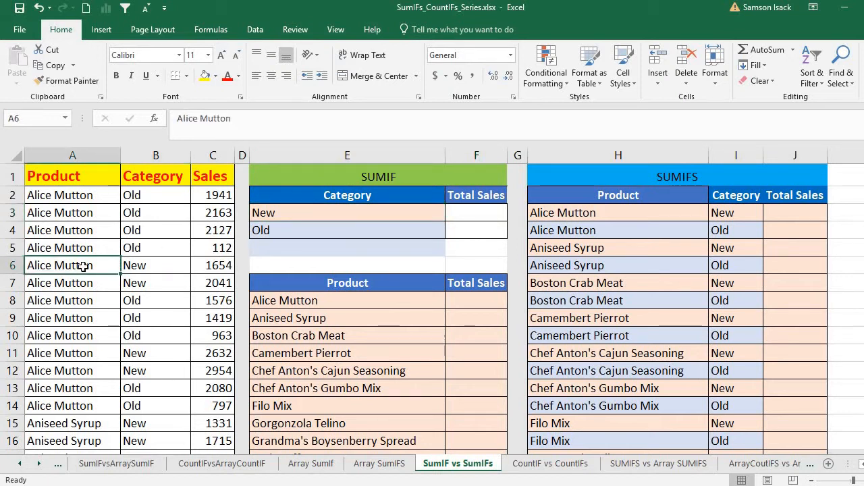
left_click(173, 266)
left_click(100, 266)
left_click(156, 417)
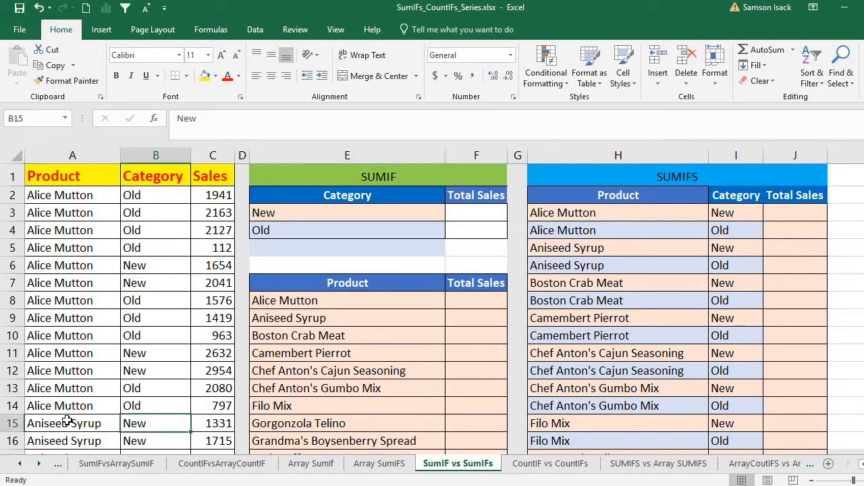
left_click(67, 421)
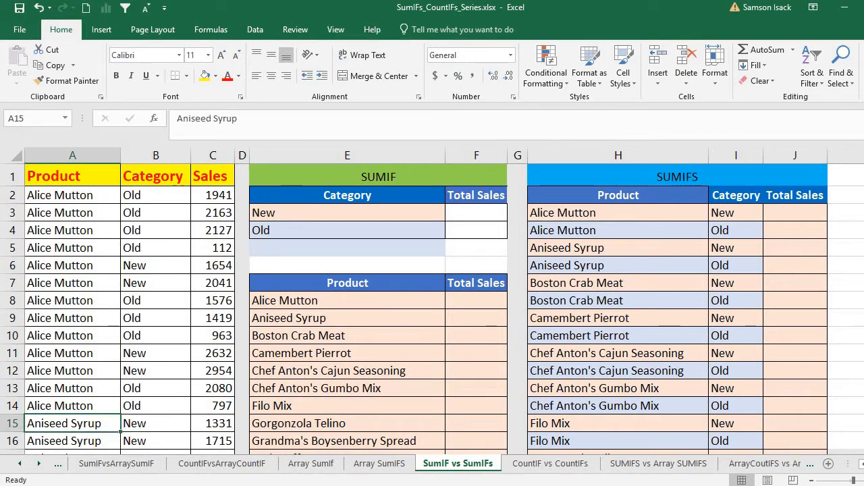
scroll(243, 358, "down", 3)
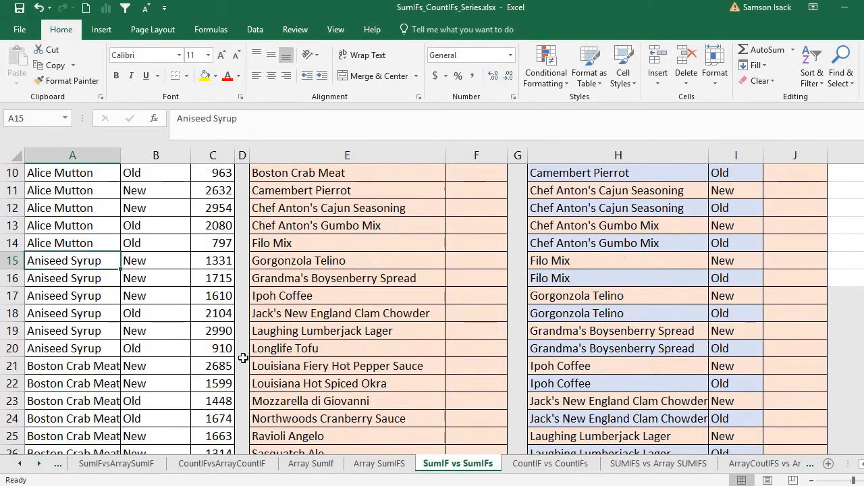
left_click(95, 366)
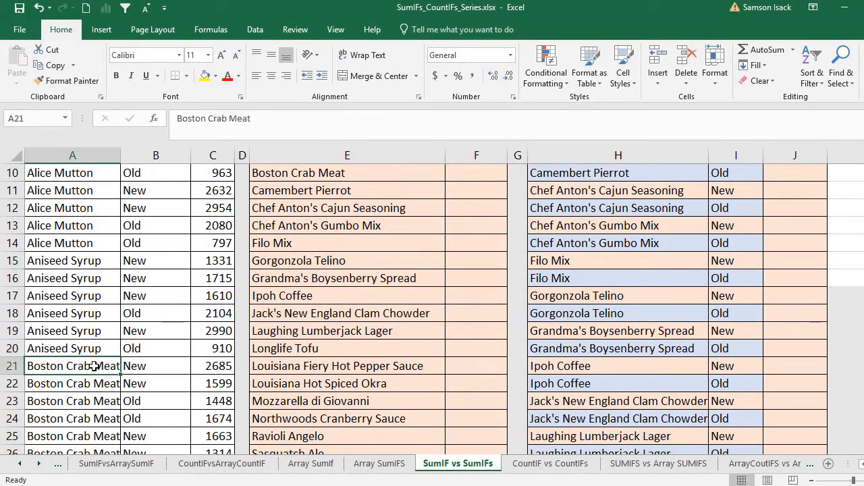
left_click(138, 366)
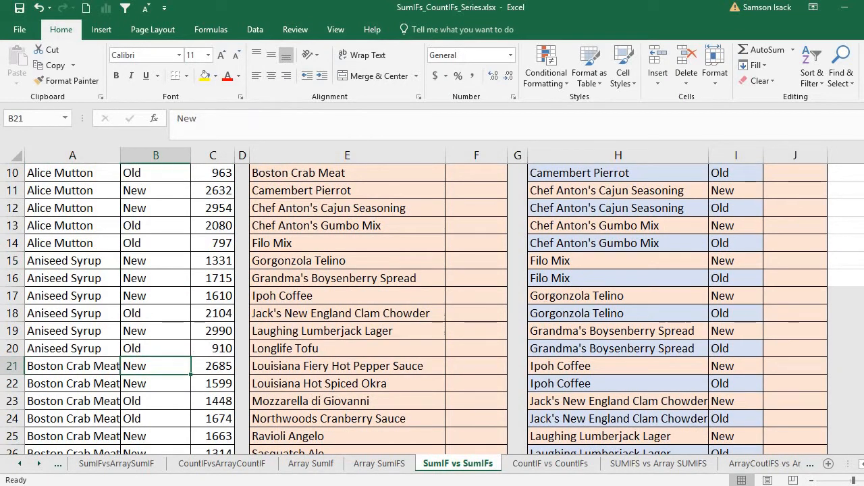
scroll(518, 191, "up", 3)
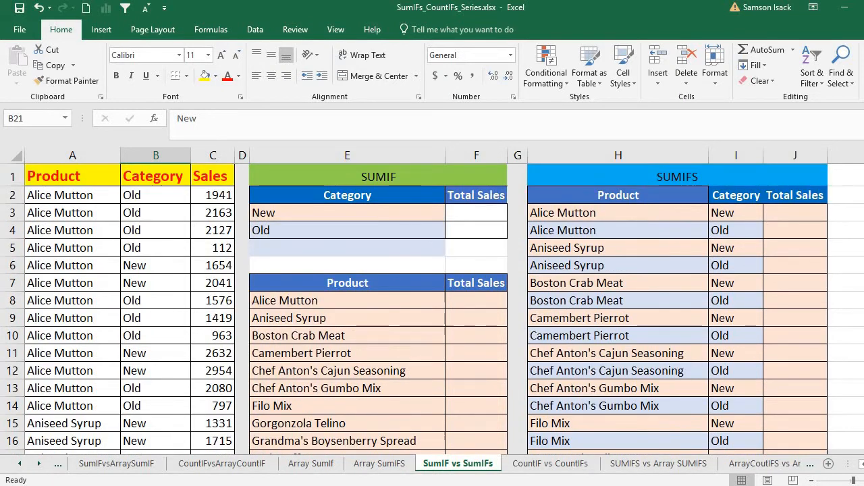
Review the layout of both summary tables and the New and Old criteria beside the empty Total Sales cells.
scroll(518, 191, "right", 1)
scroll(519, 191, "right", 1)
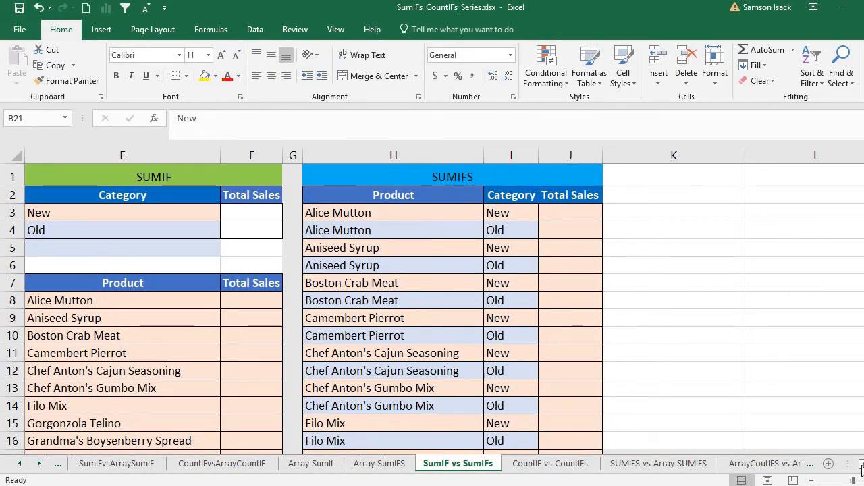
scroll(611, 348, "left", 2)
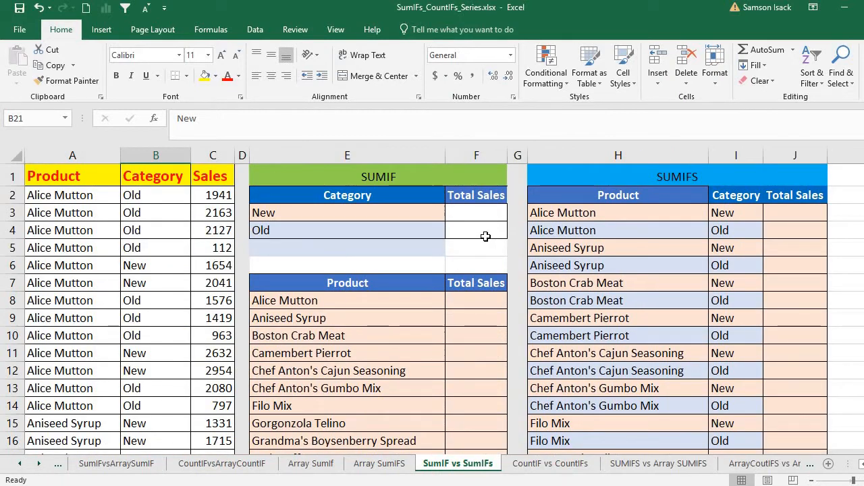
left_click(412, 218)
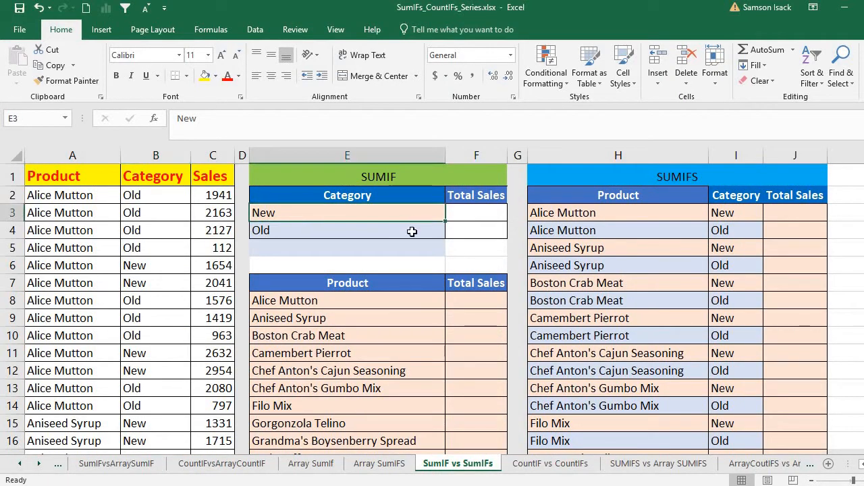
left_click(411, 230)
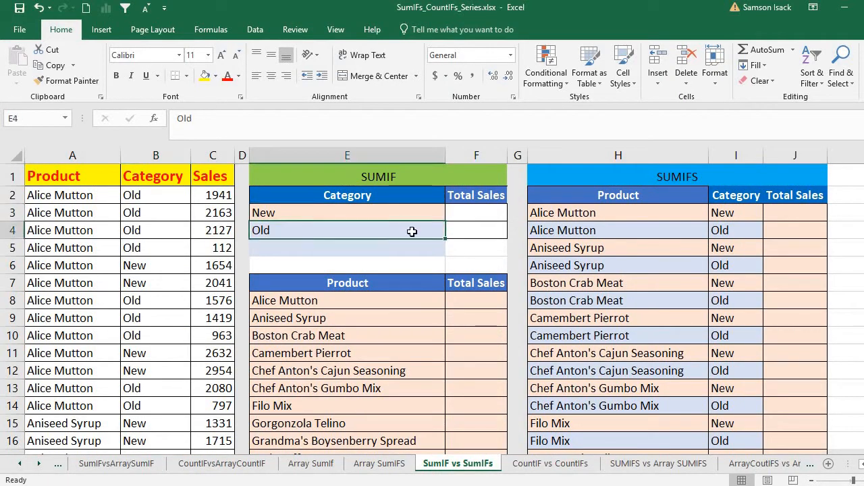
left_click(477, 217)
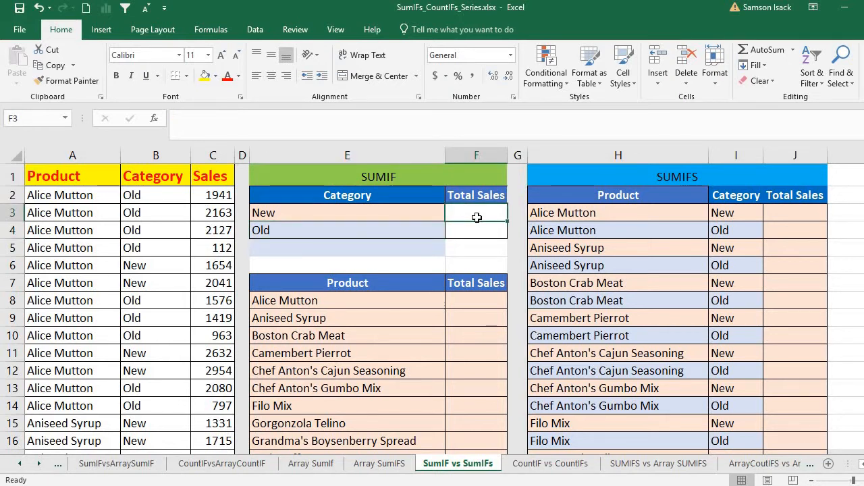
left_click(370, 193)
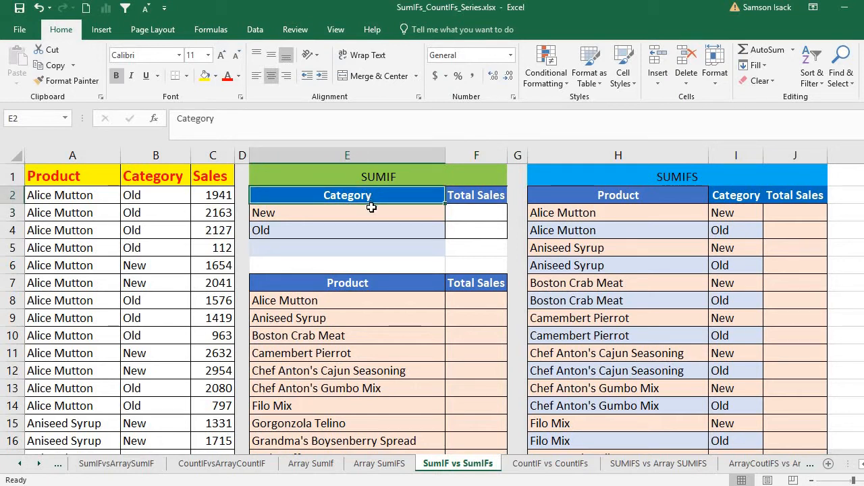
Review the New and Old category criteria and the Alice Mutton product criterion beside their empty Total Sales cells in the SUMIF tables.
left_click(370, 207)
left_click(464, 215)
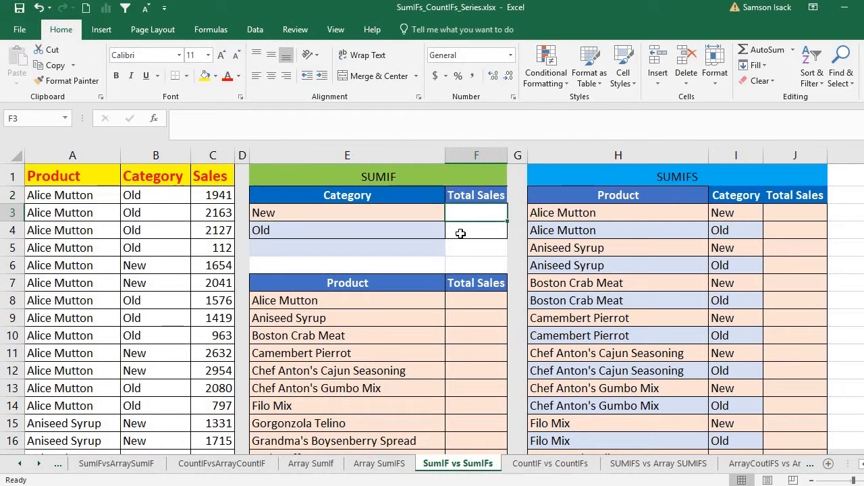
left_click(460, 233)
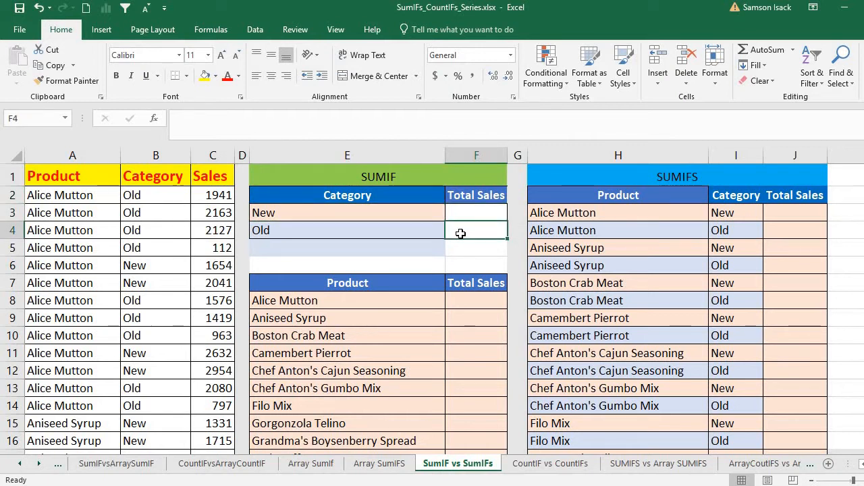
left_click(386, 301)
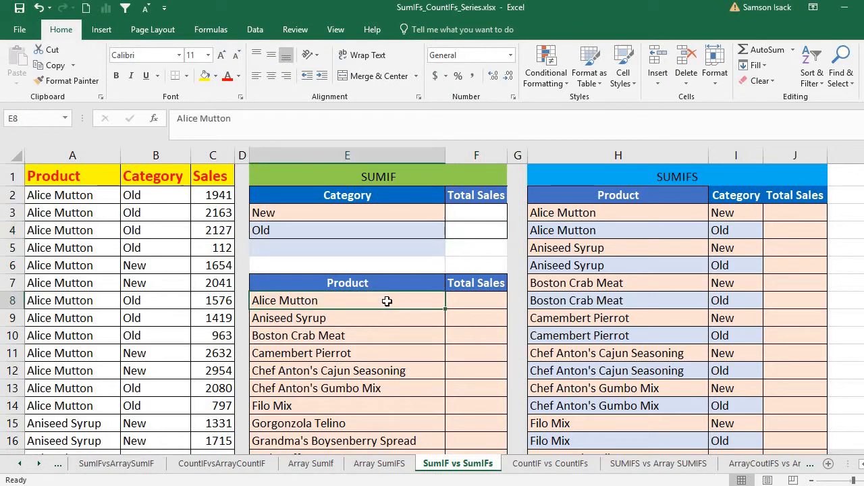
left_click(464, 298)
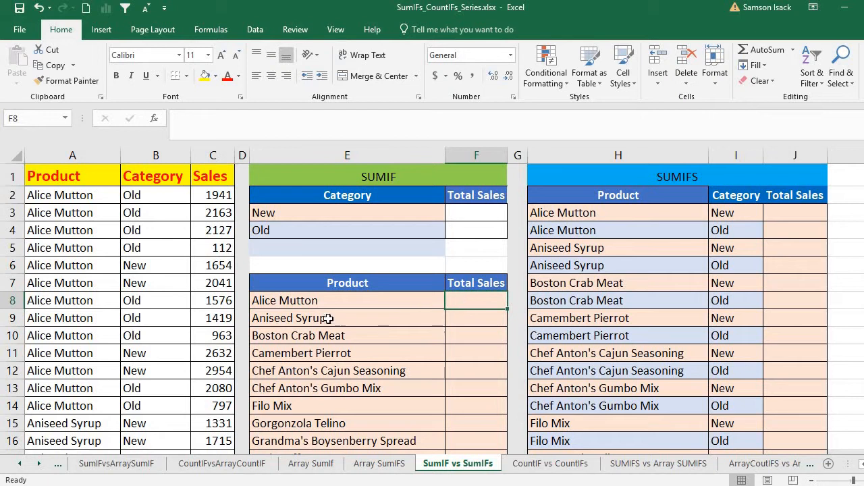
double_click(343, 303)
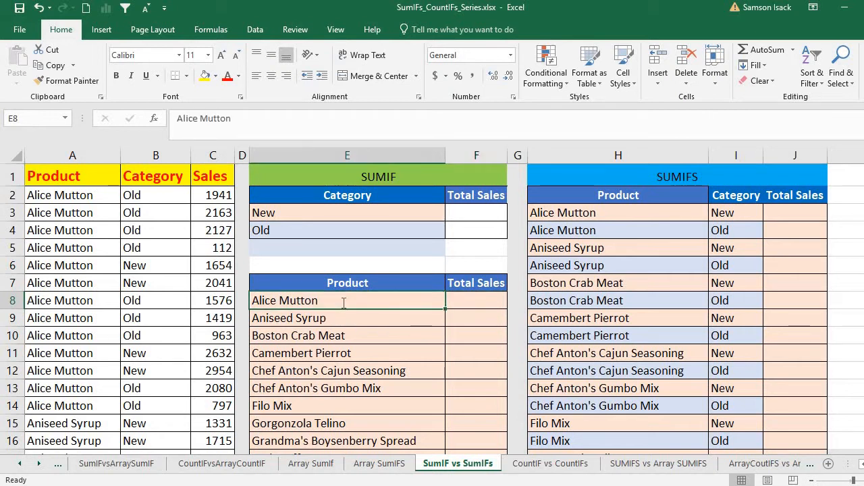
left_click(469, 301)
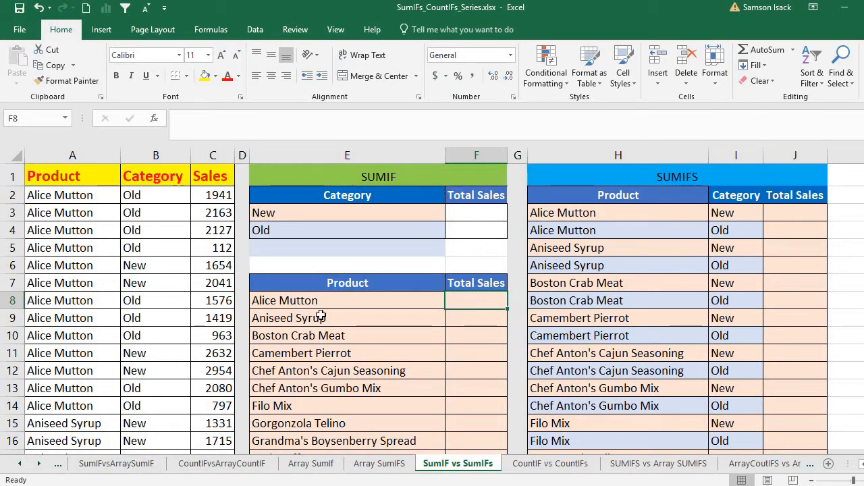
left_click(345, 300)
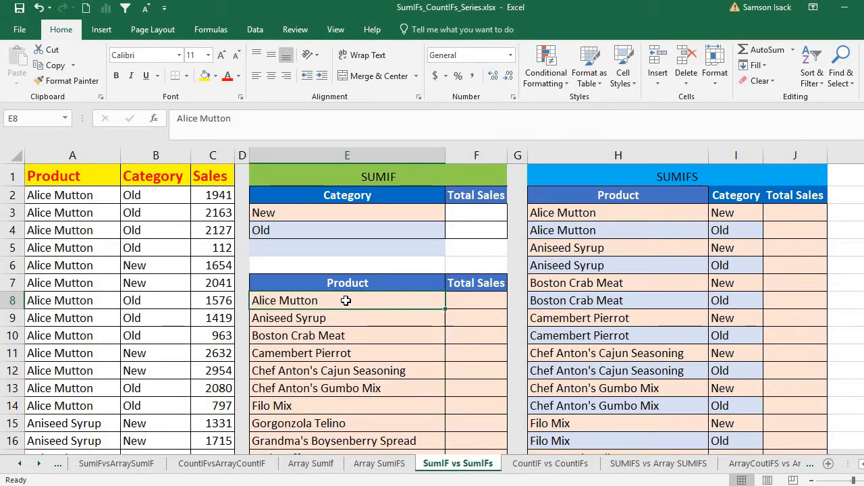
left_click(479, 213)
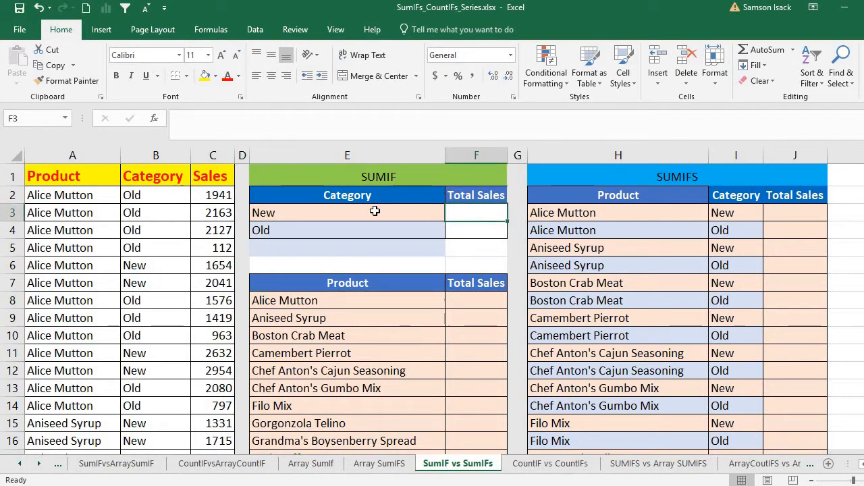
double_click(464, 213)
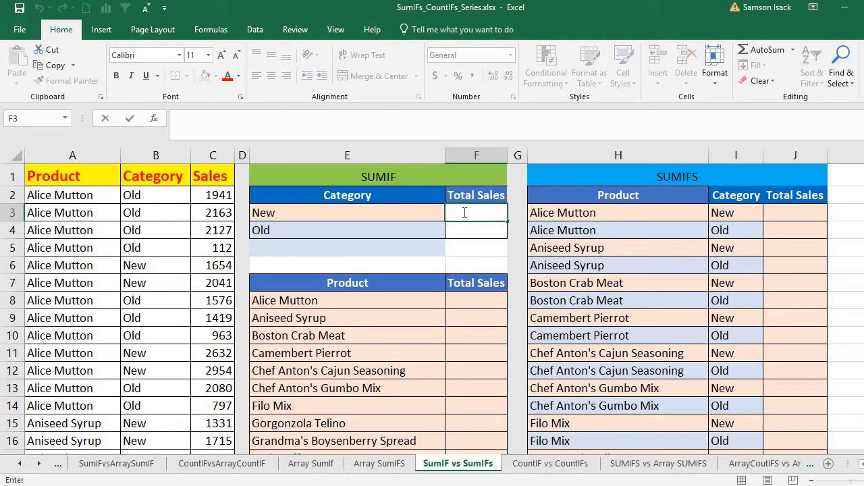
type("=S")
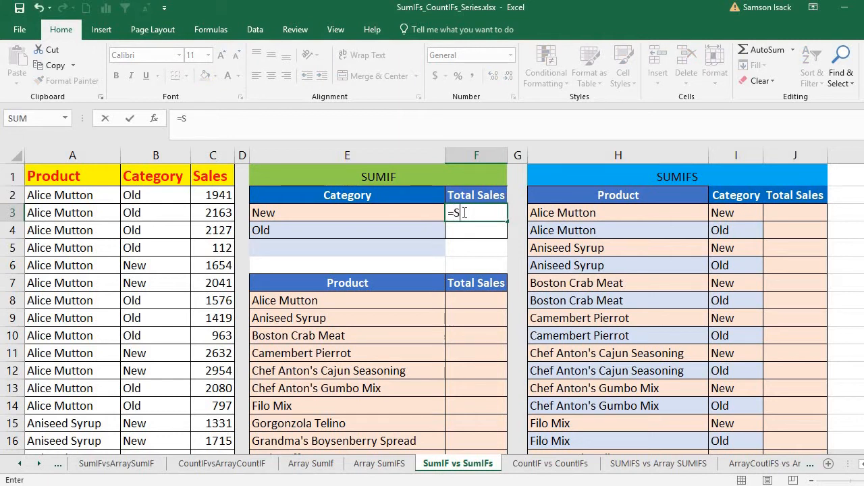
type("UMIF(")
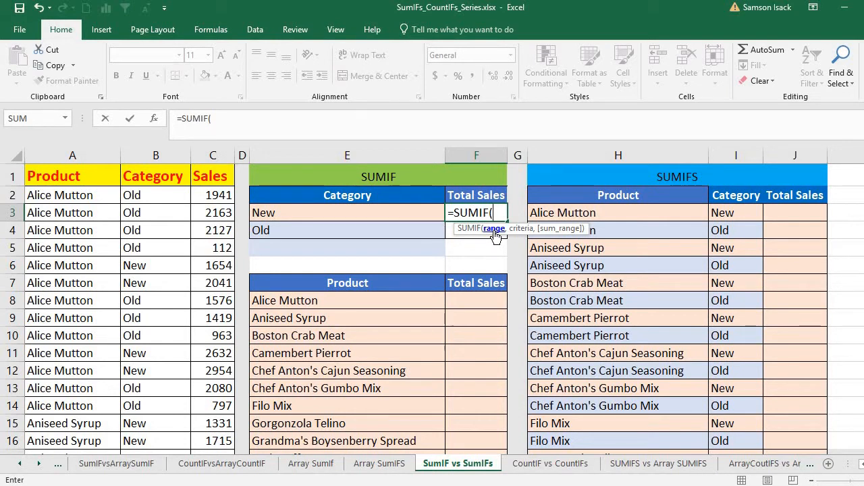
scroll(175, 179, "right", 2)
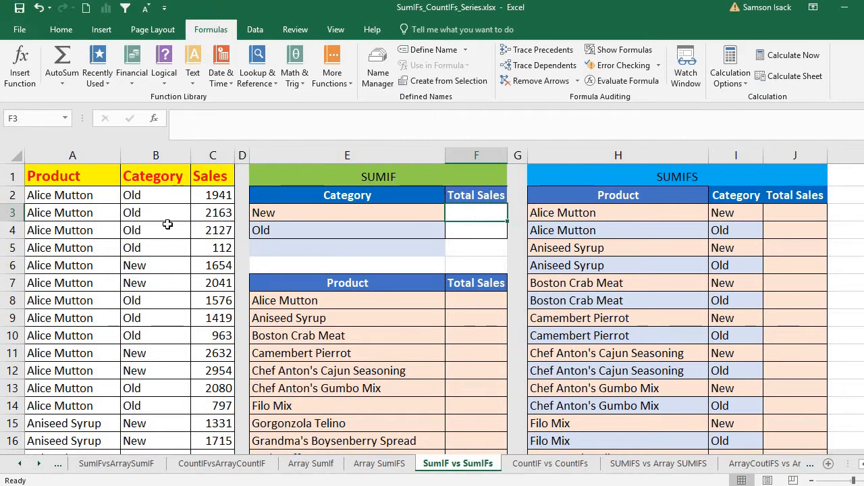
Define the workbook-scoped name Product_List for the source data's product entries in A2:A278.
left_click_drag(94, 195, 106, 470)
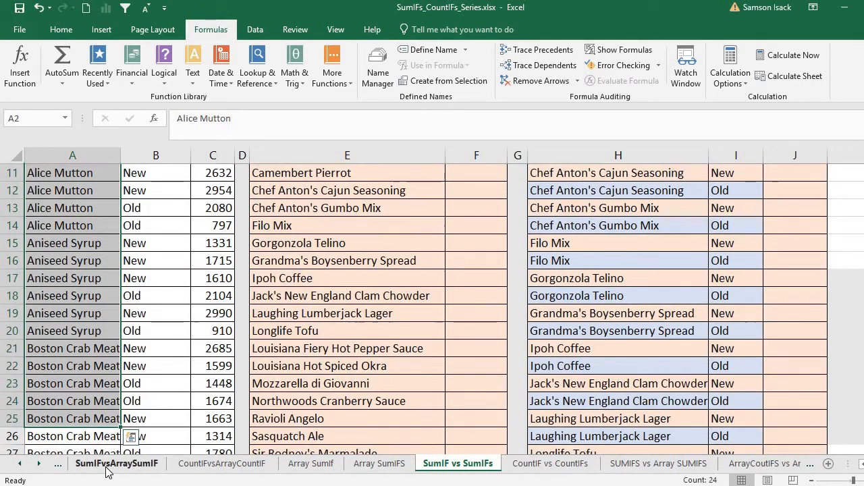
key("ctrl+shift+Down")
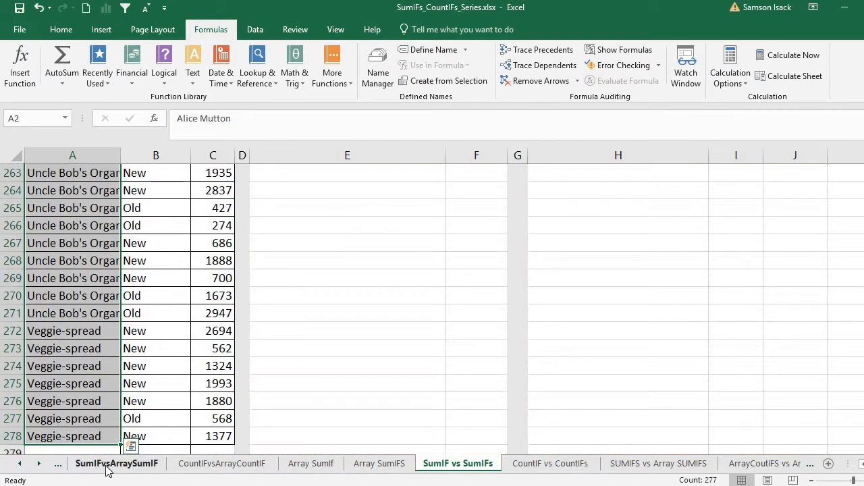
right_click(70, 278)
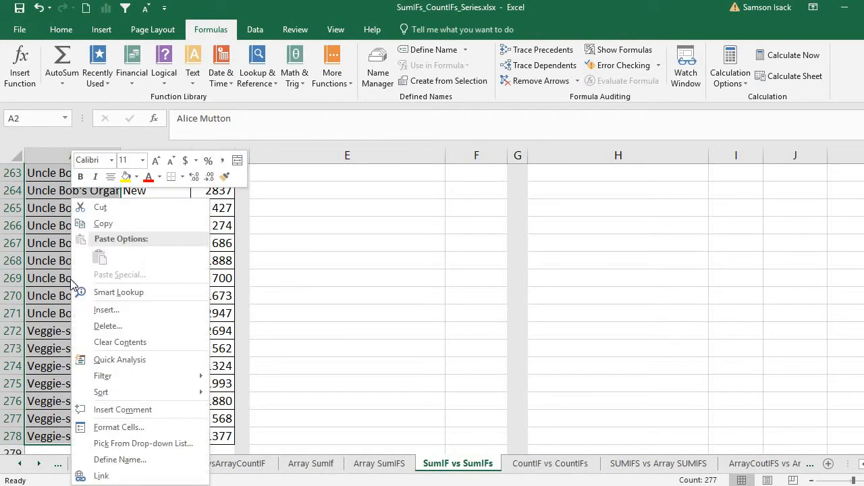
left_click(150, 459)
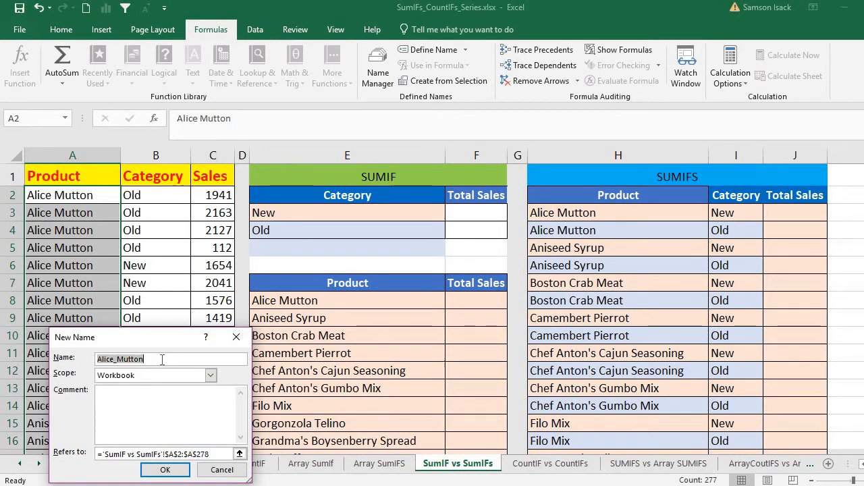
type("Product")
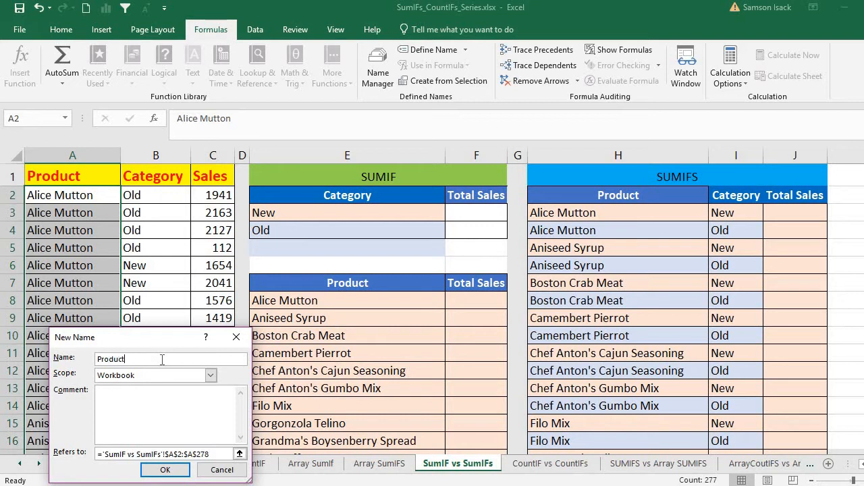
type("_List")
left_click(166, 470)
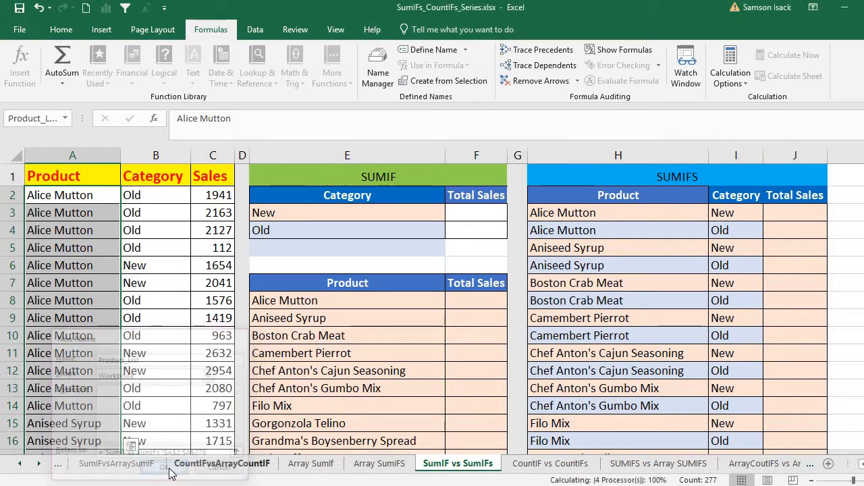
Define the workbook-scoped name Category_List for the source data's category entries in B2:B278.
left_click(156, 194)
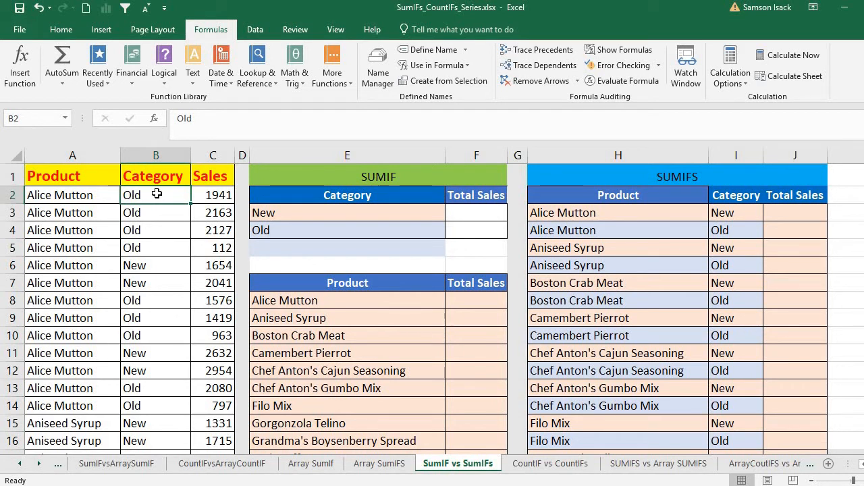
key("ctrl+shift+Down")
right_click(174, 225)
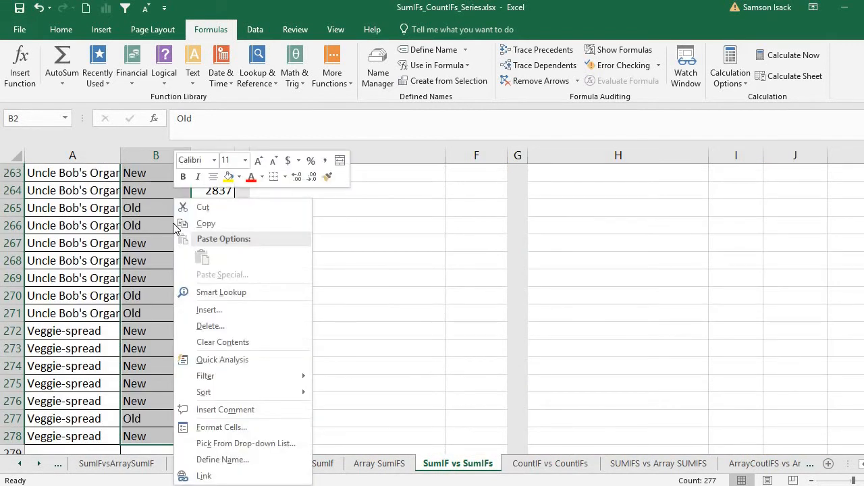
left_click(218, 460)
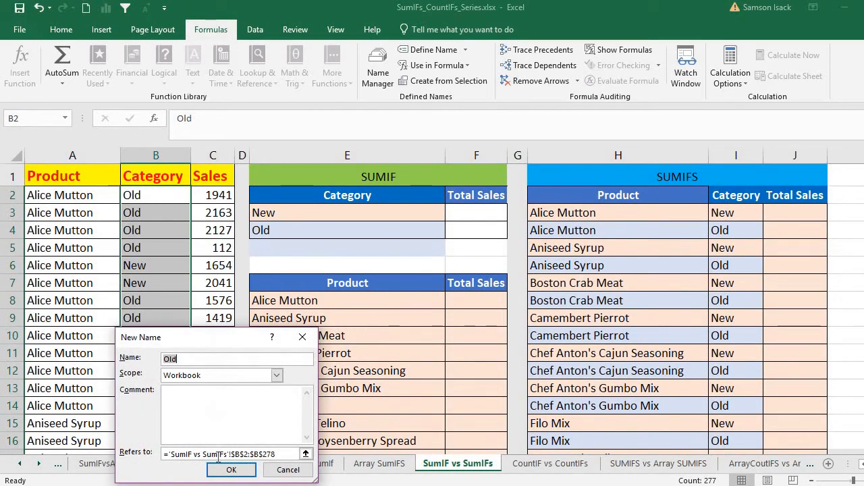
type("Category_List")
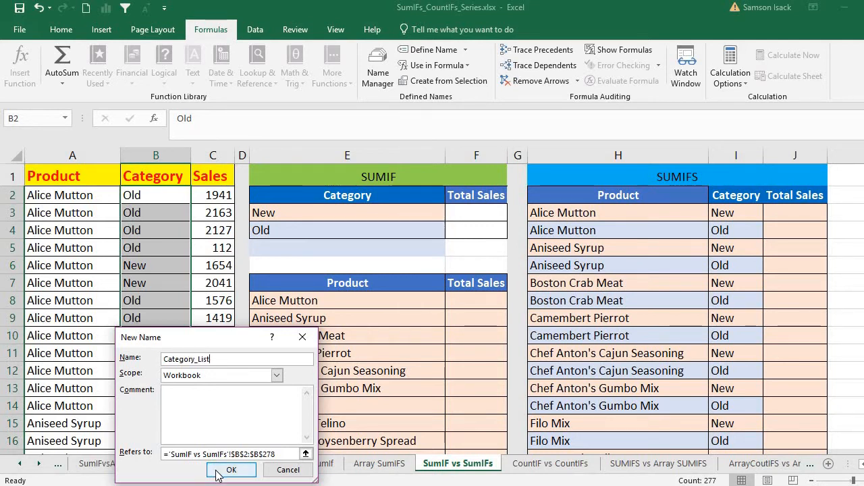
left_click(215, 472)
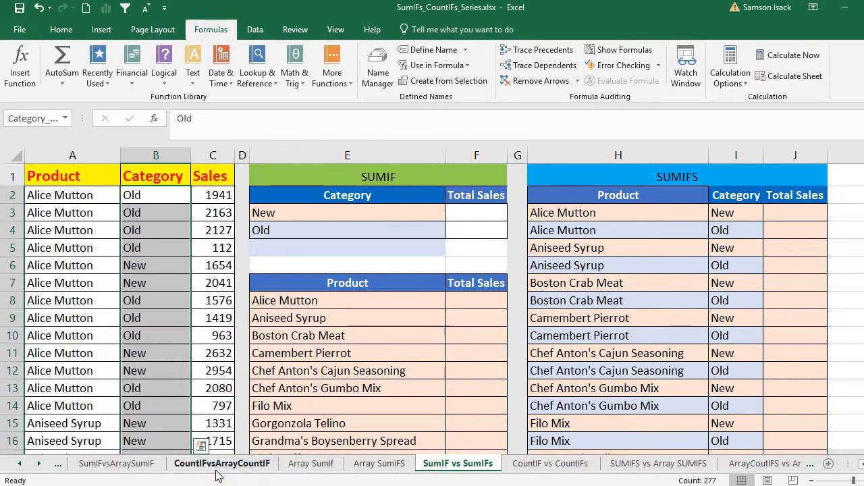
Define the workbook-scoped name Sales_List for the source data's sales figures in C2:C278.
left_click(225, 192)
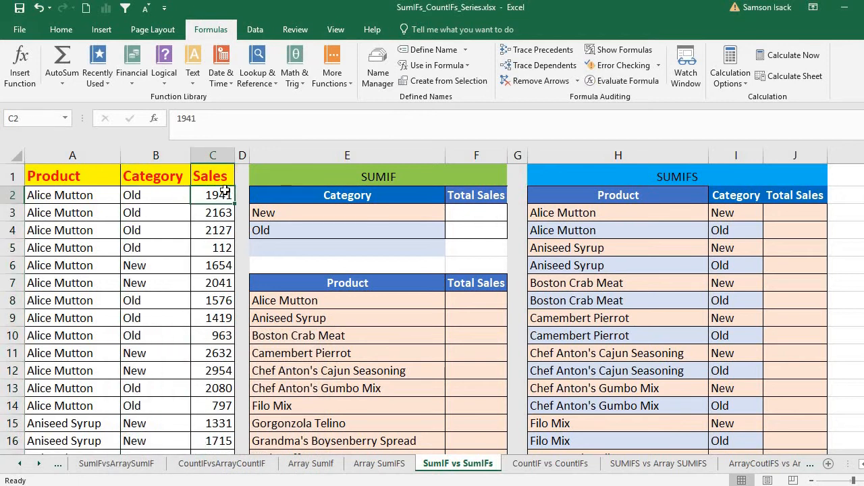
key("ctrl+shift+Down")
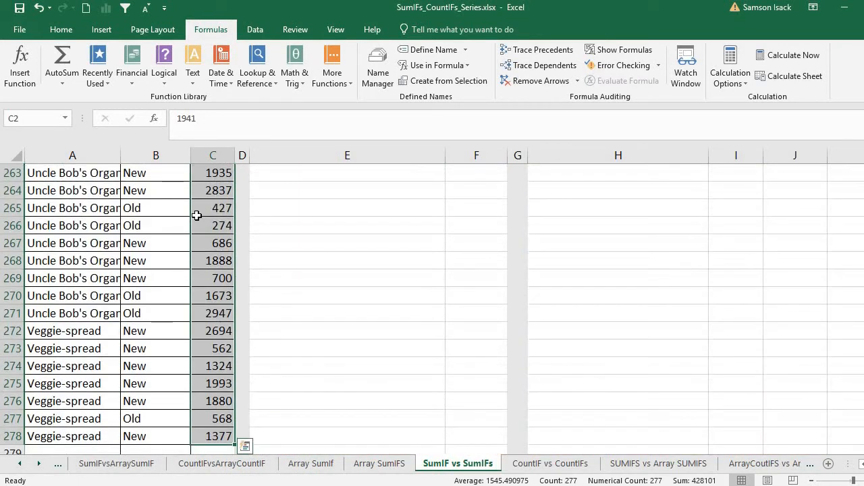
right_click(203, 241)
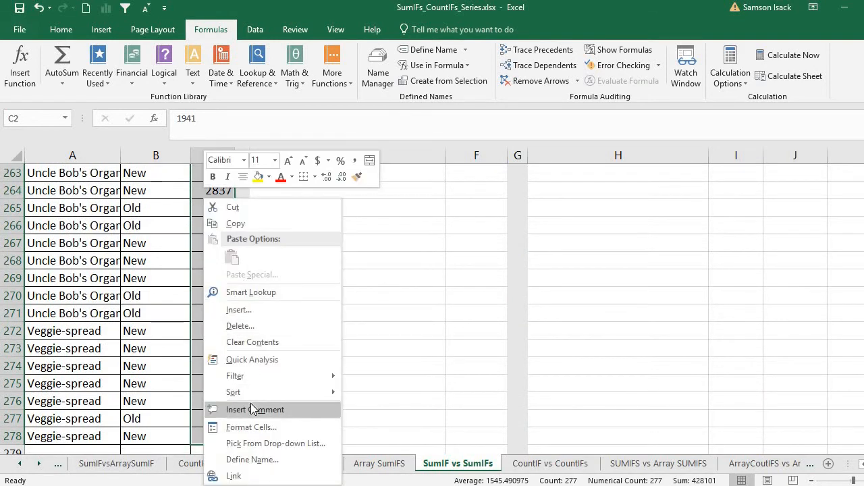
left_click(255, 463)
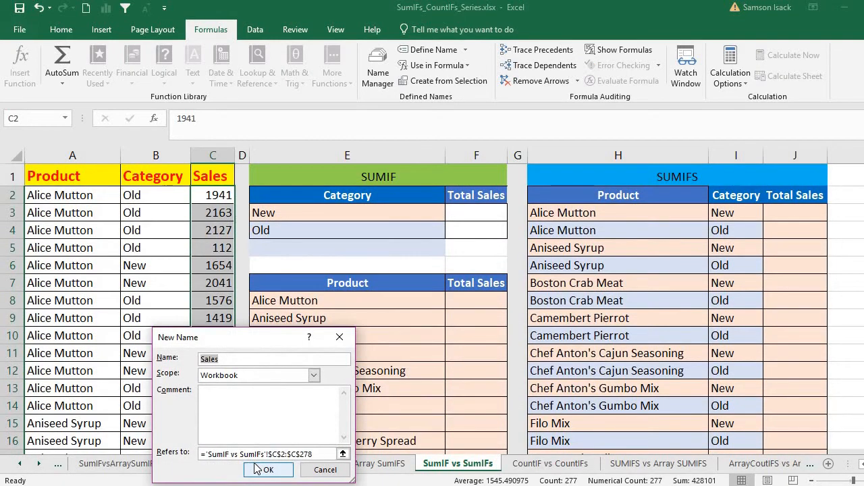
left_click(251, 358)
type("_List")
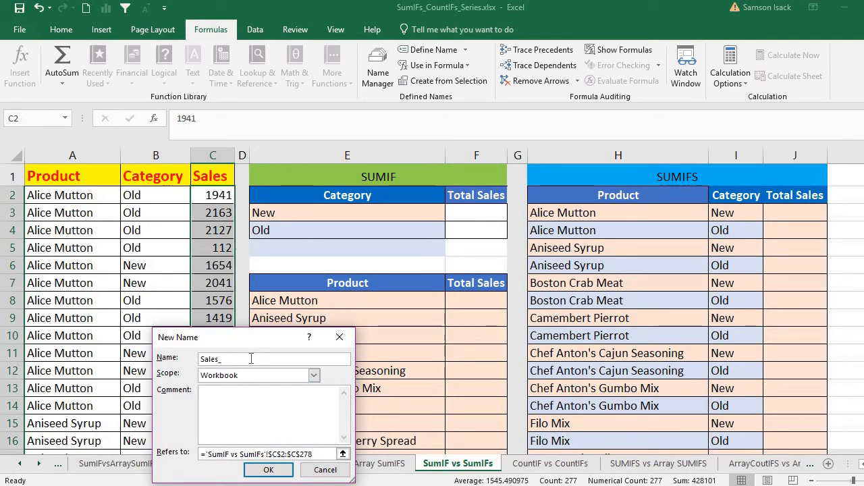
left_click(277, 472)
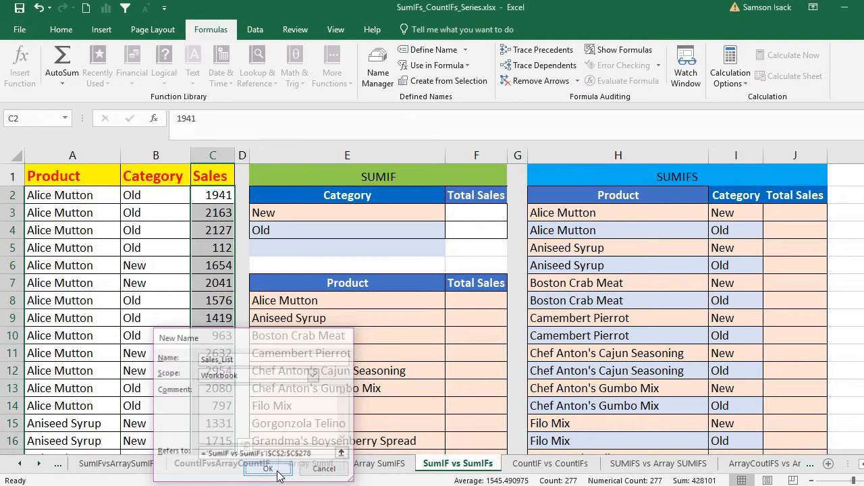
left_click(95, 195)
left_click(138, 195)
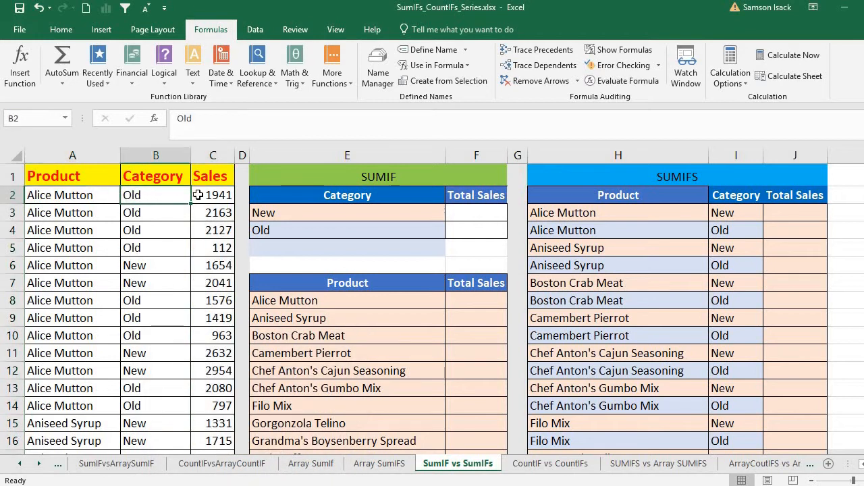
left_click(198, 194)
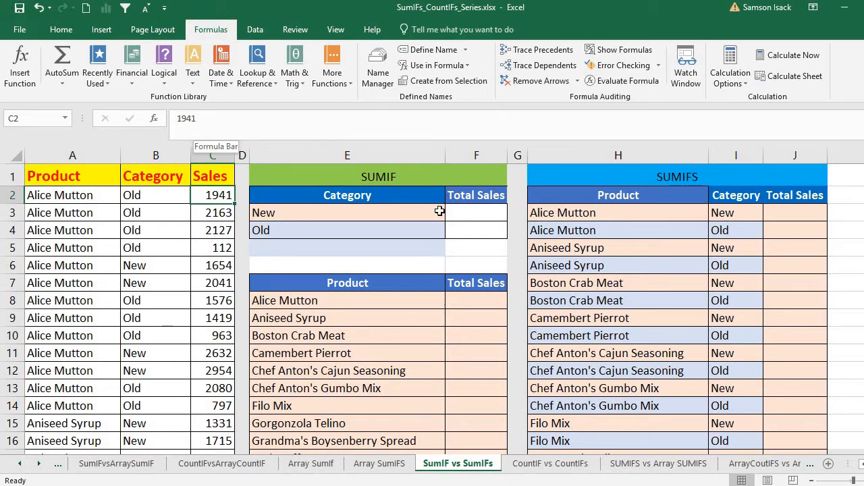
Start a SUMIF formula in F3 for the New category, using Category_List (B2:B278) as the range.
left_click(477, 215)
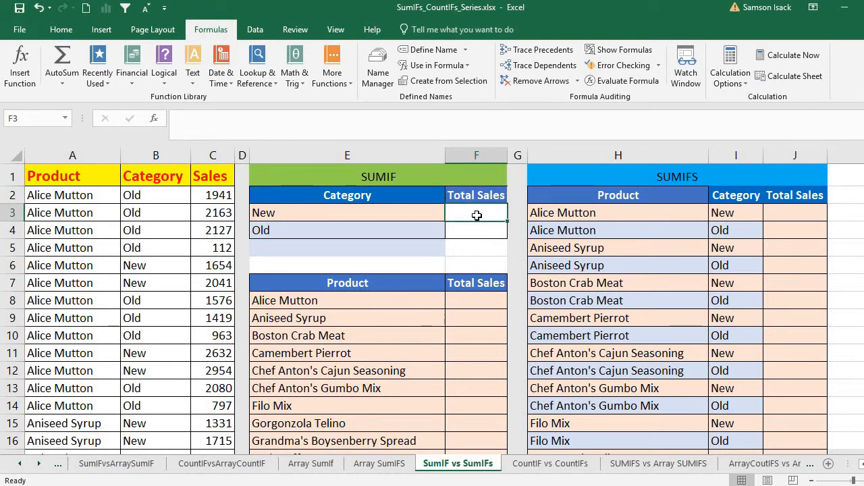
type("=")
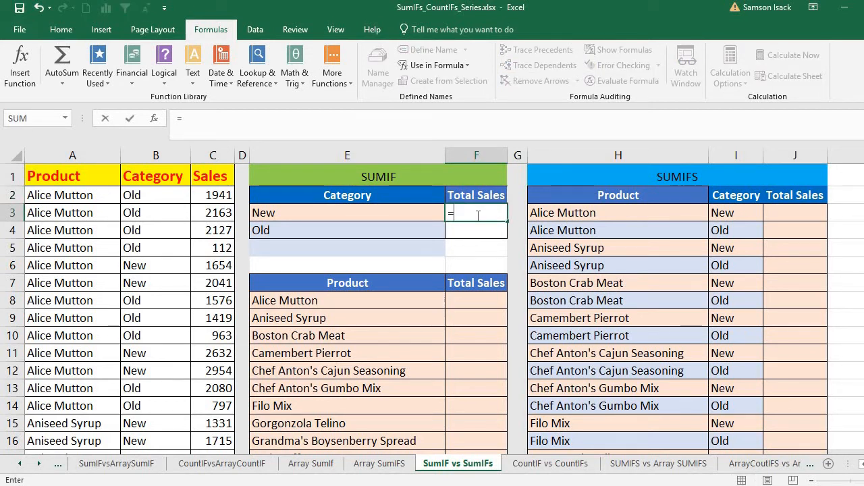
type("SUM")
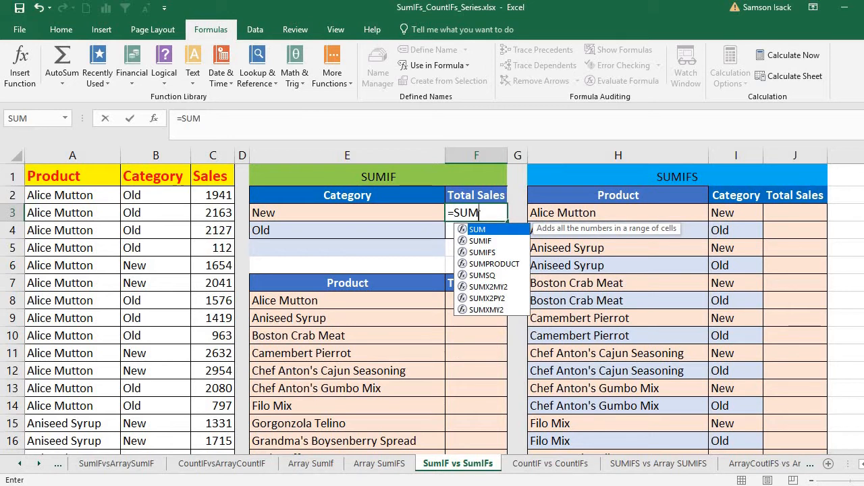
type("IF")
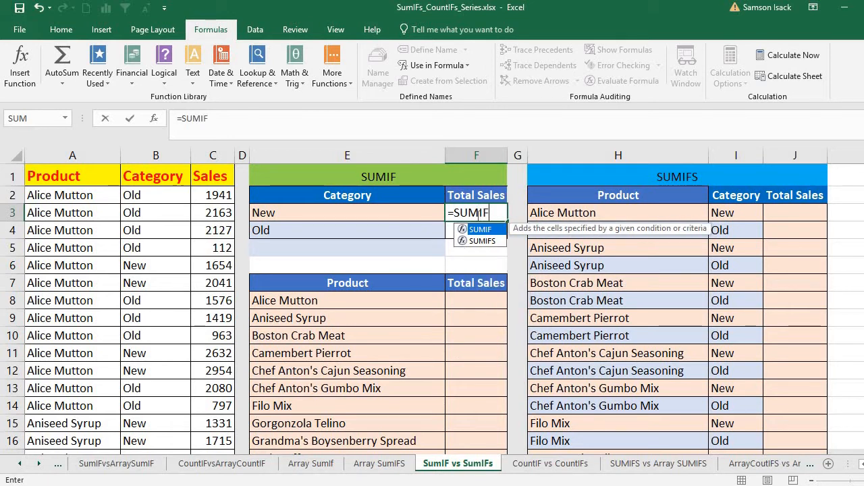
double_click(488, 230)
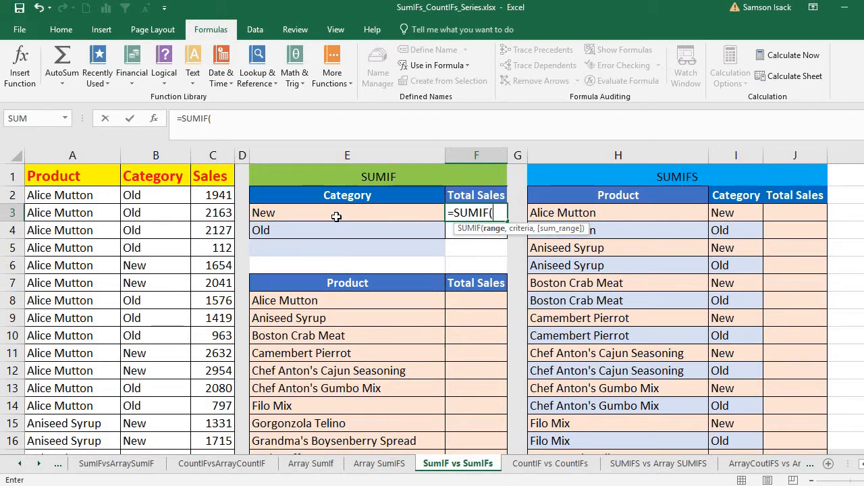
left_click(169, 194)
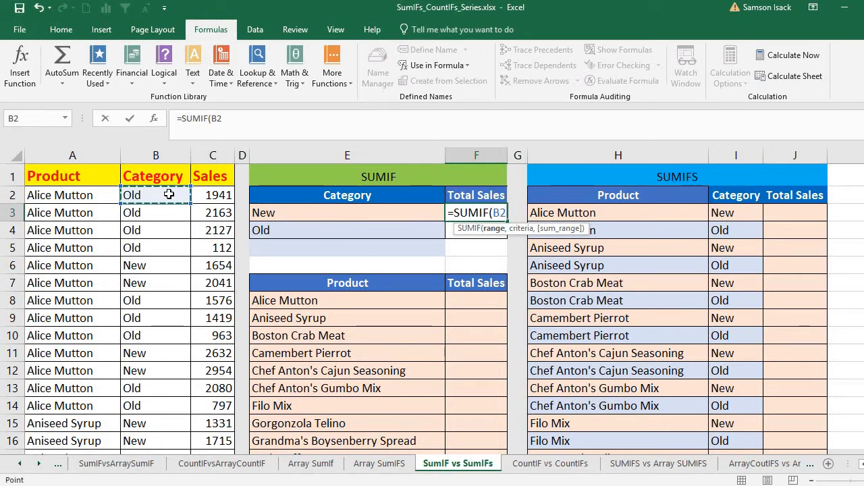
key("ctrl+shift+Down")
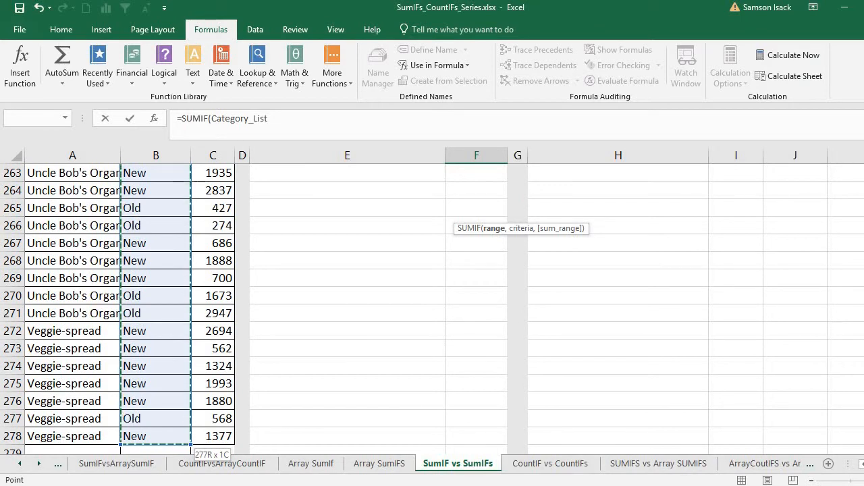
scroll(432, 310, "up", 20)
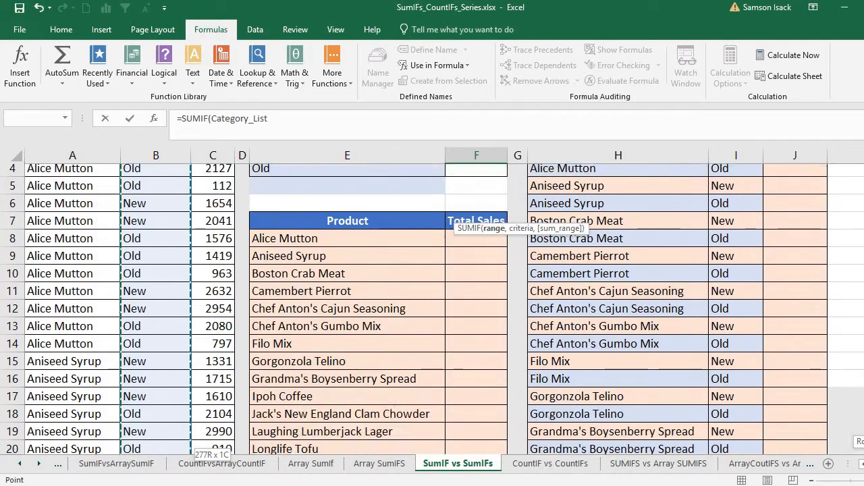
scroll(574, 263, "up", 1)
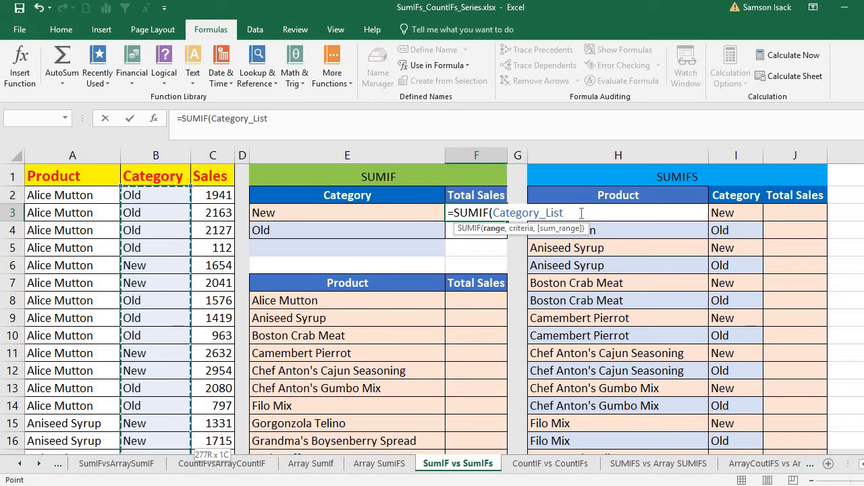
Add E3, the New category cell, as the criteria argument of the SUMIF formula in F3.
type(",")
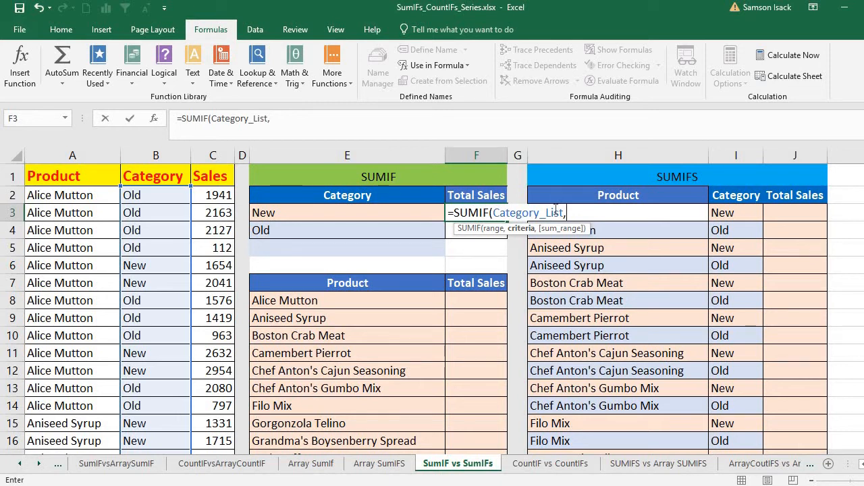
left_click(380, 215)
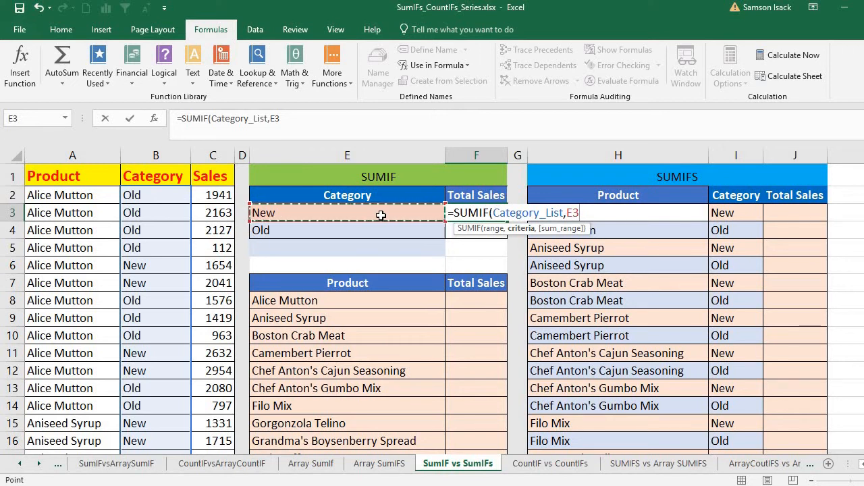
type(")")
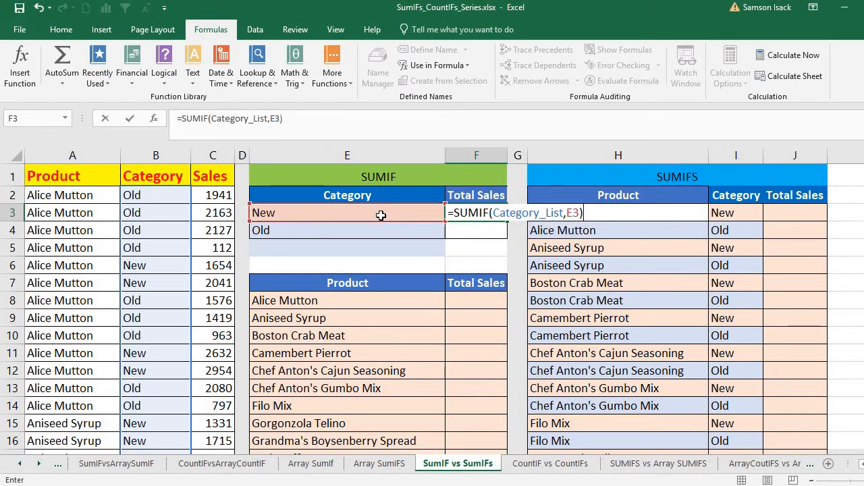
key("BackSpace")
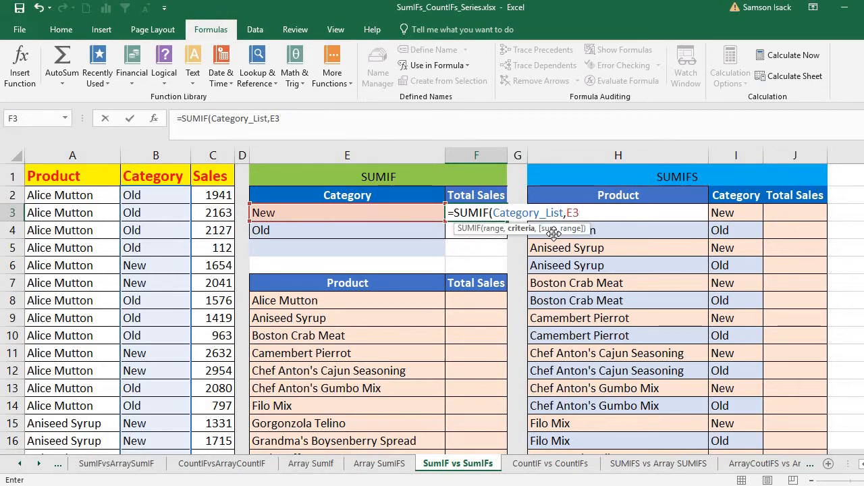
type(",")
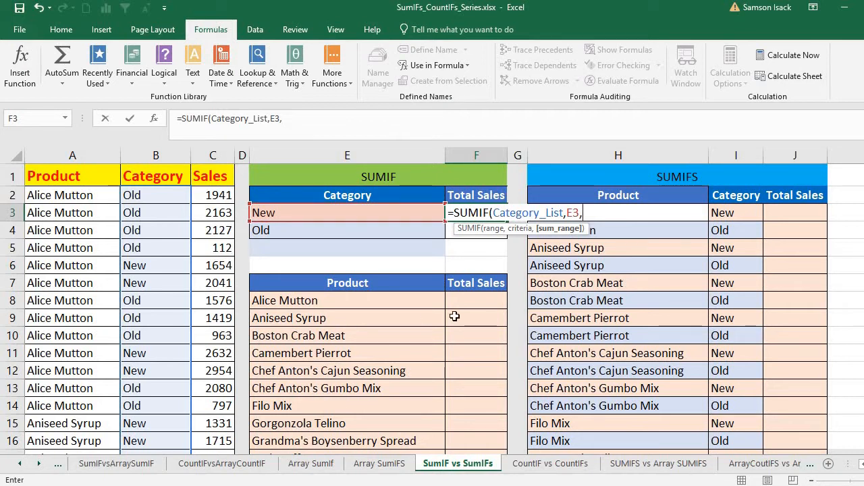
Use Sales_List as the sum range and enter the finished formula =SUMIF(Category_List,E3,Sales_List) in F3.
type("Sa")
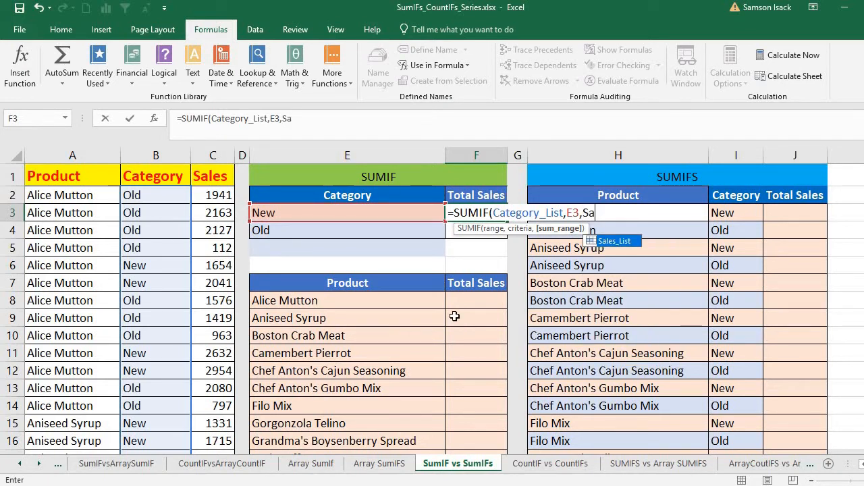
type("les")
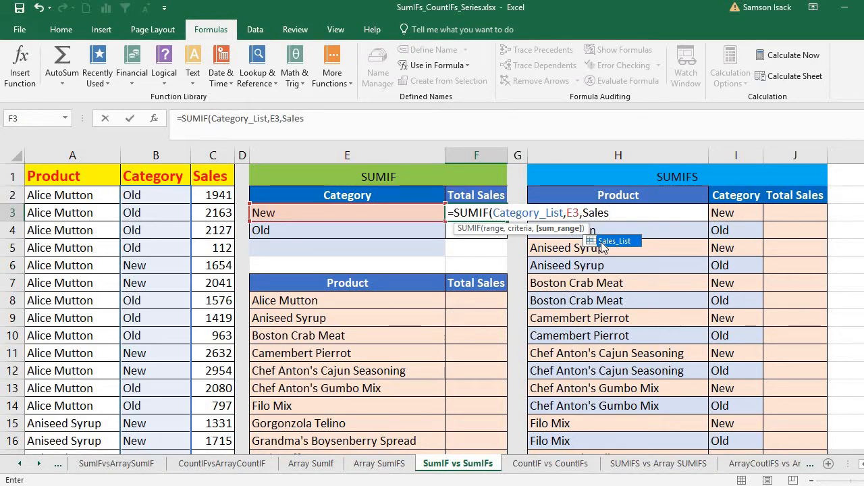
key("BackSpace")
key("BackSpace")
key("BackSpace")
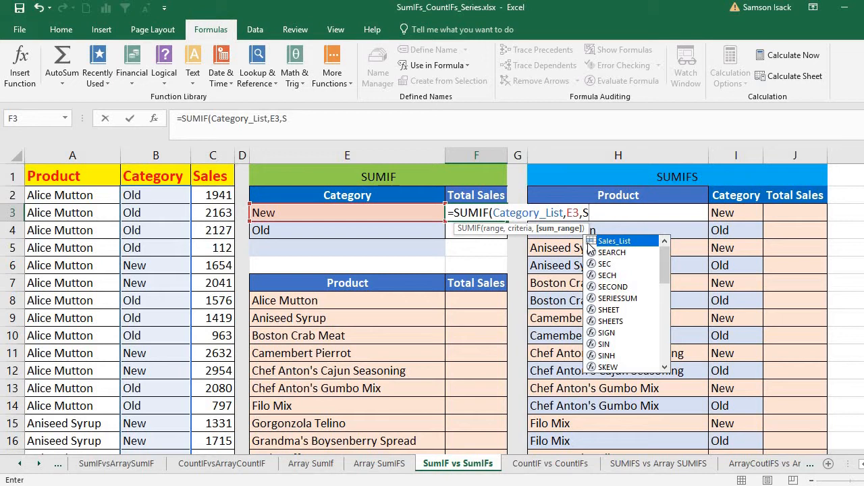
type("a")
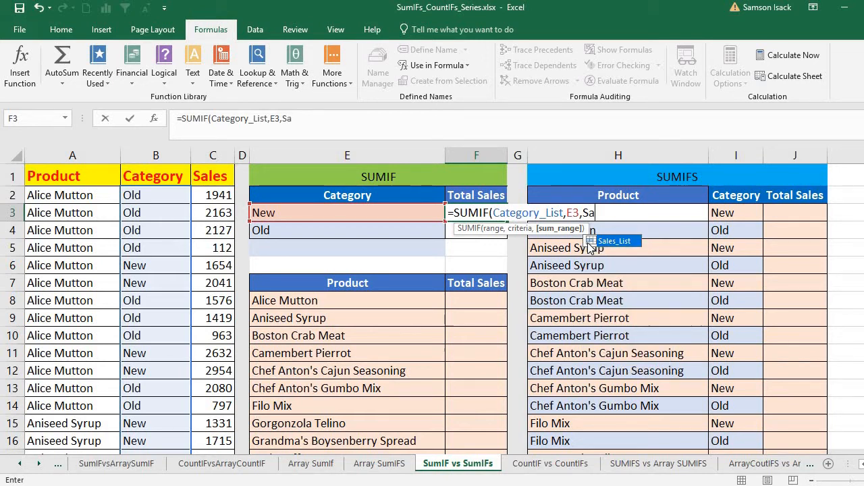
double_click(614, 241)
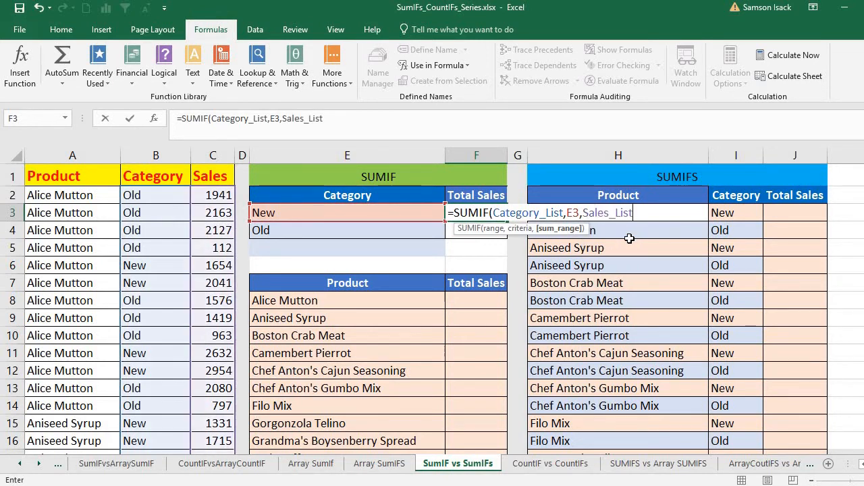
type(")")
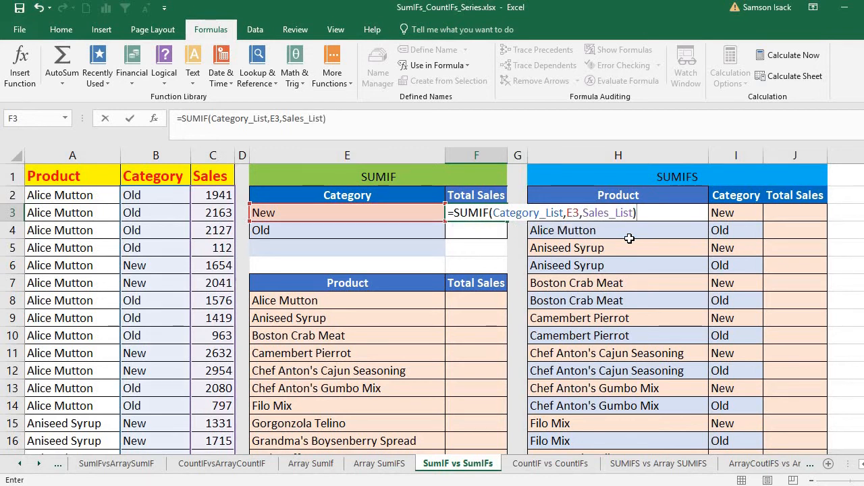
key("Return")
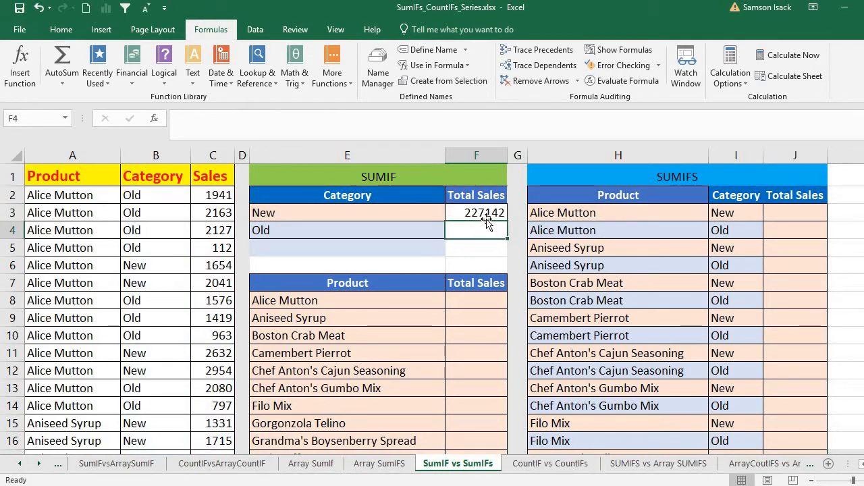
left_click(486, 215)
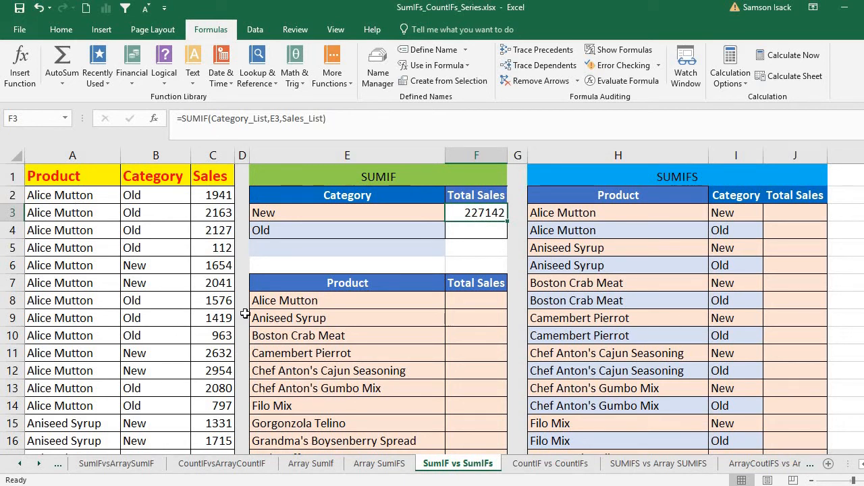
Start a SUMIF formula in F4 for the Old category, with Category_List as the range.
left_click(476, 228)
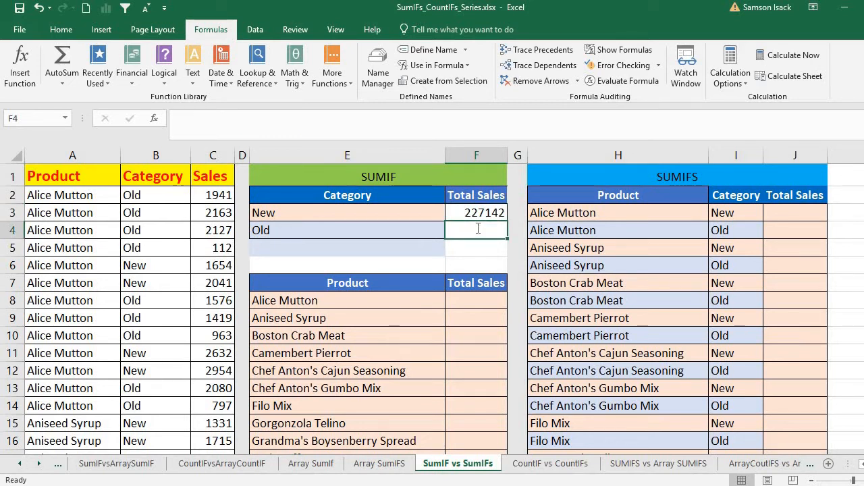
type("=SU")
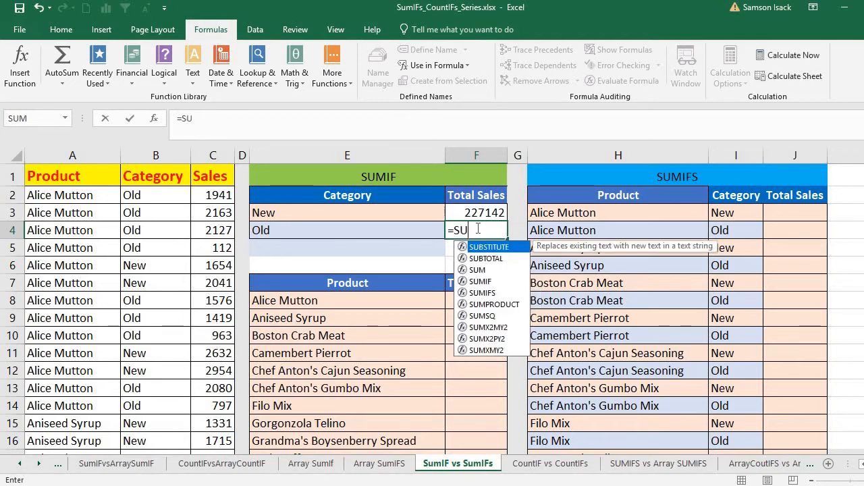
type("MIF")
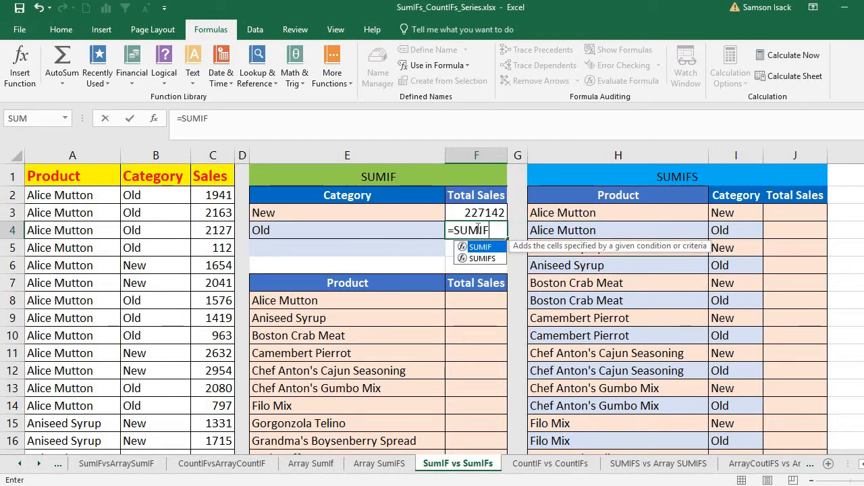
type("(")
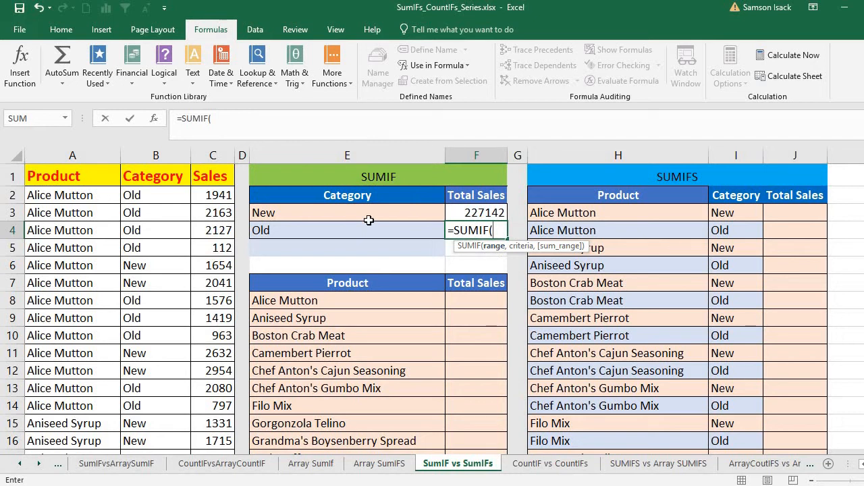
type("Categor")
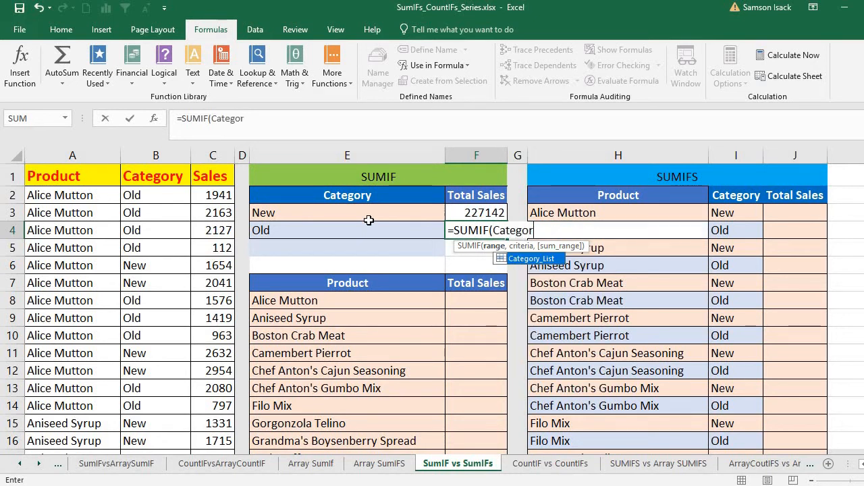
type("y")
double_click(545, 260)
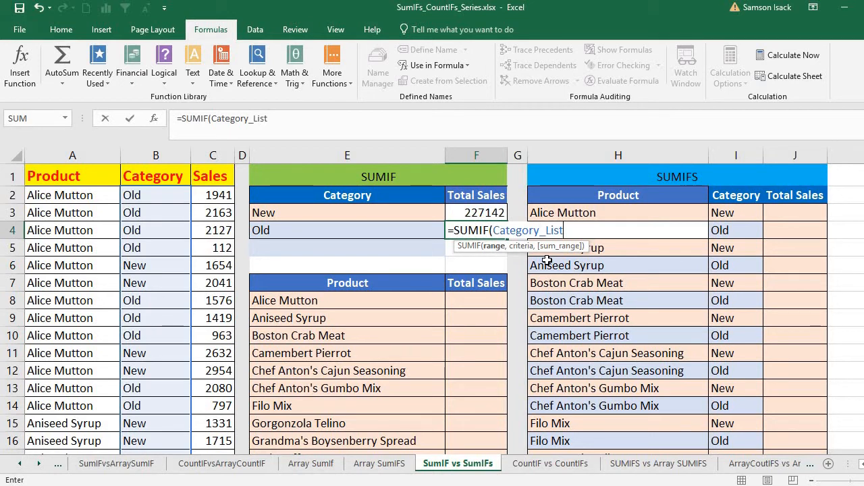
type(",")
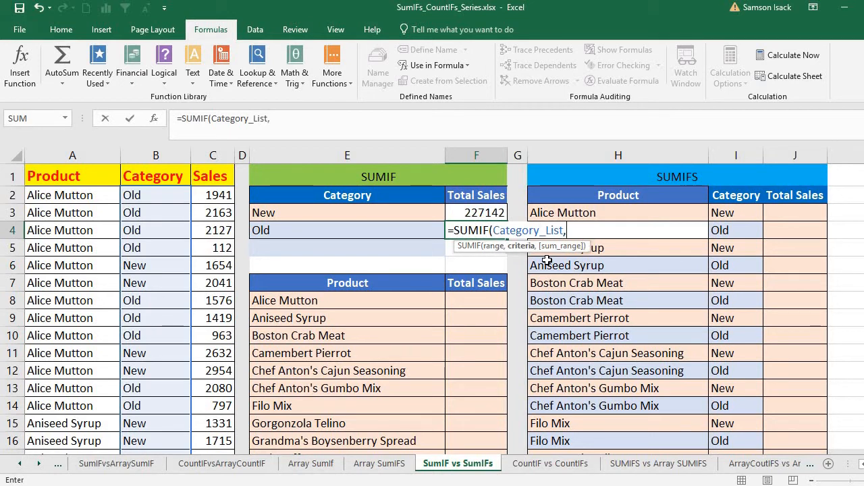
Complete the F4 formula as =SUMIF(Category_List,E4,Sales_List), with E4 as the criterion and Sales_List as the sum range.
left_click(392, 233)
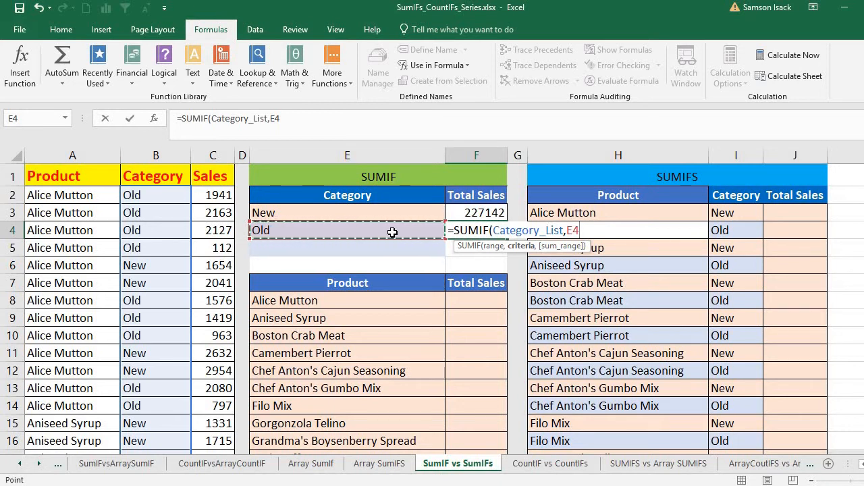
type(",")
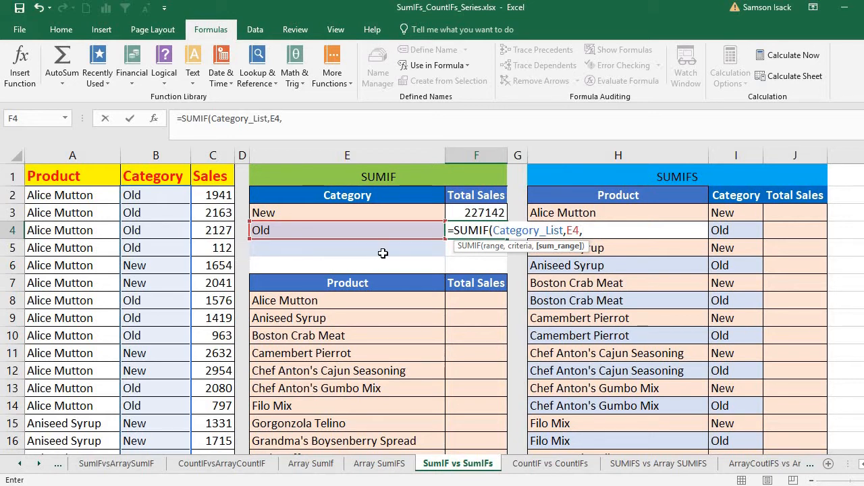
type("Sales")
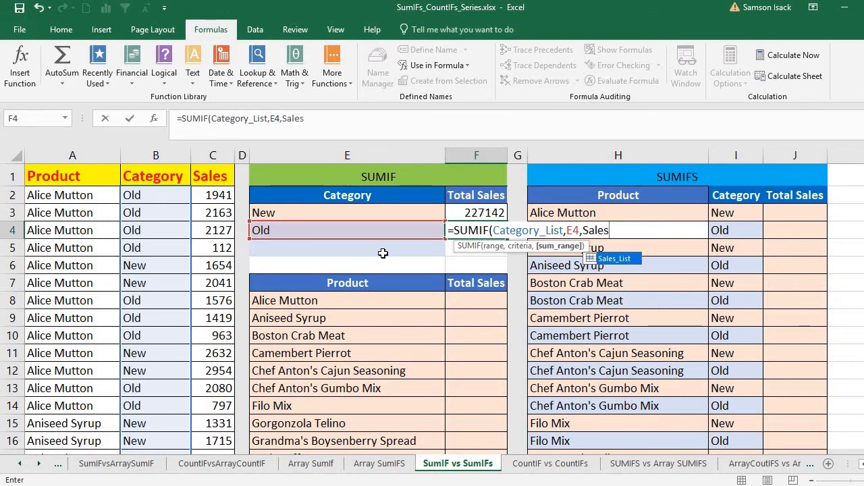
type("_List")
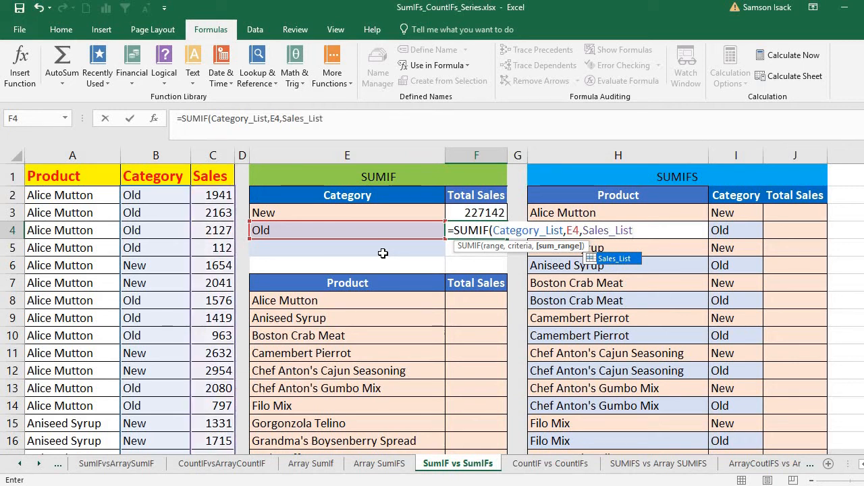
type(")")
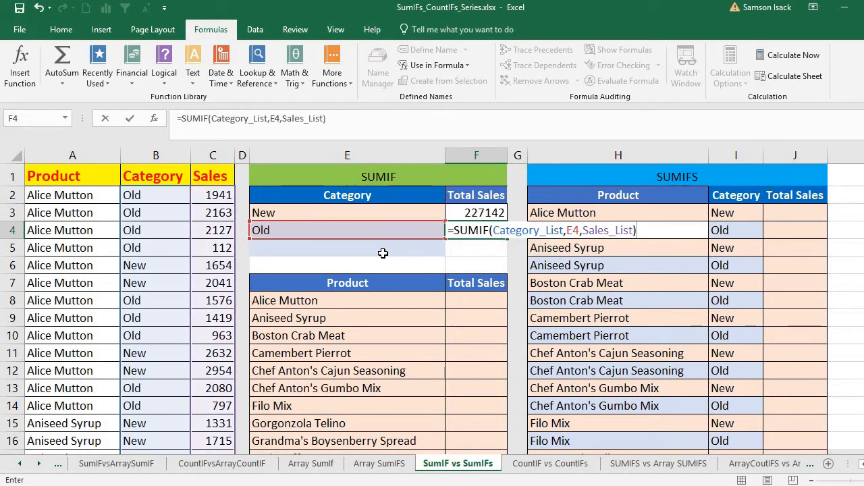
key("Return")
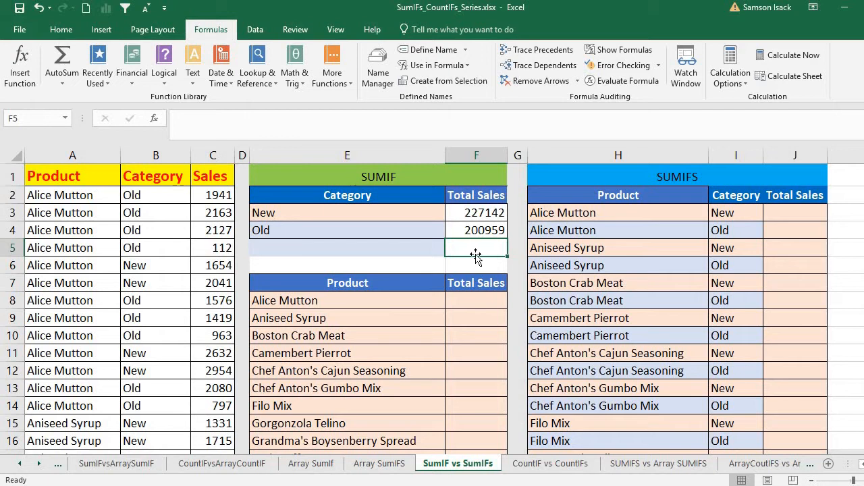
Add the New and Old category sales in F5 with the formula =SUM(F3:F4).
type("=SUM")
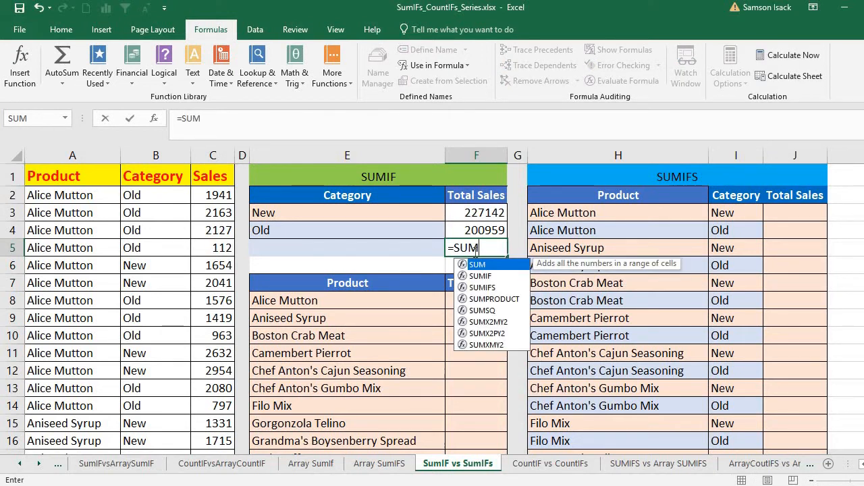
type("(")
left_click(482, 213)
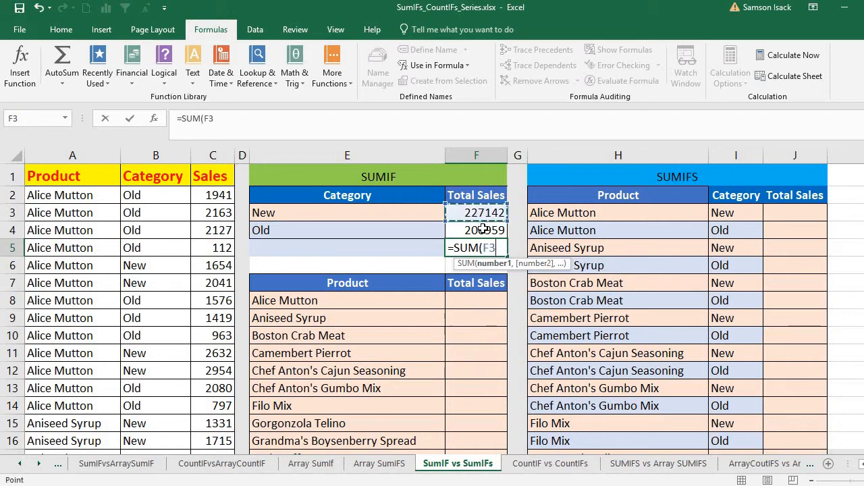
left_click_drag(481, 213, 483, 230)
key("Return")
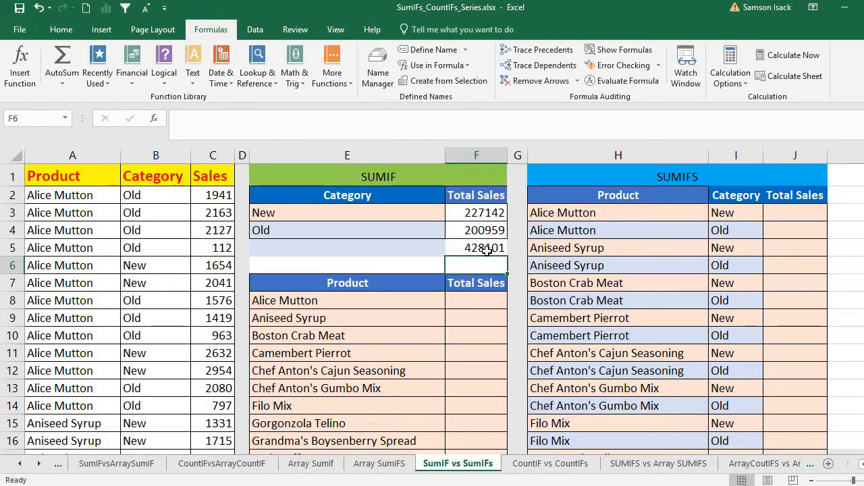
Check the category grand total in F5 against the sum of the entire Sales column C.
left_click(466, 249)
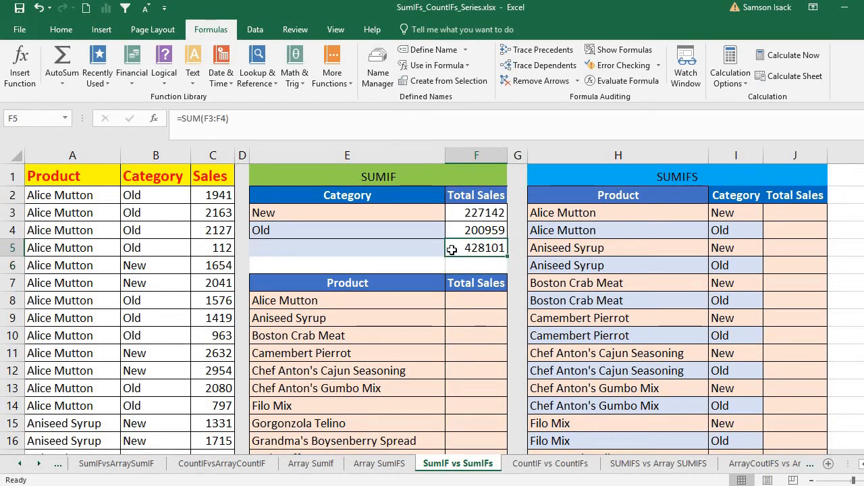
left_click(210, 156)
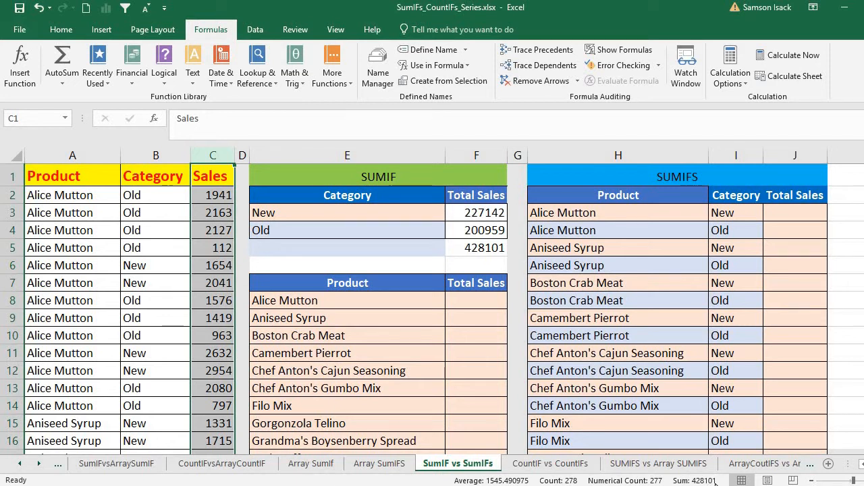
left_click(476, 247)
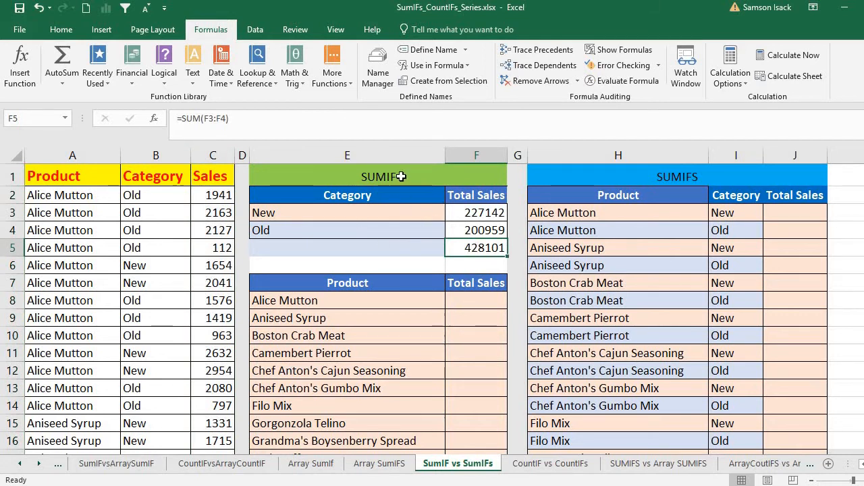
left_click(364, 215)
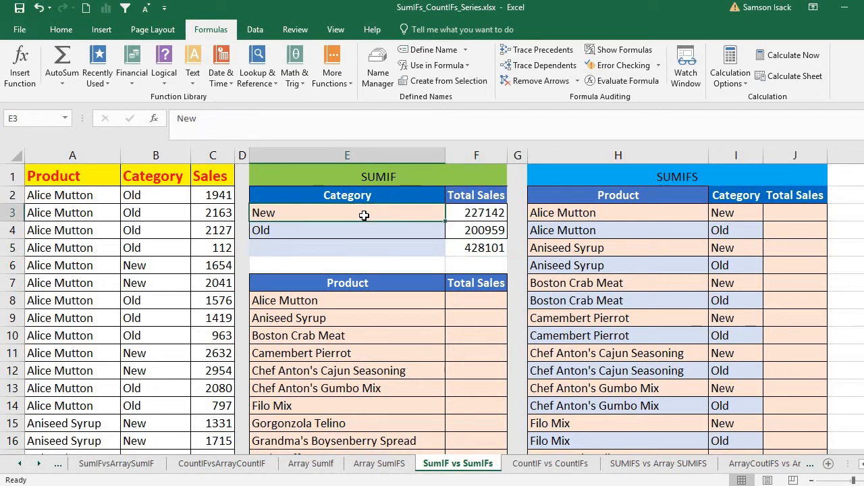
Start a SUMIF formula in F8 for the Alice Mutton product, with Product_List as the range.
left_click(465, 300)
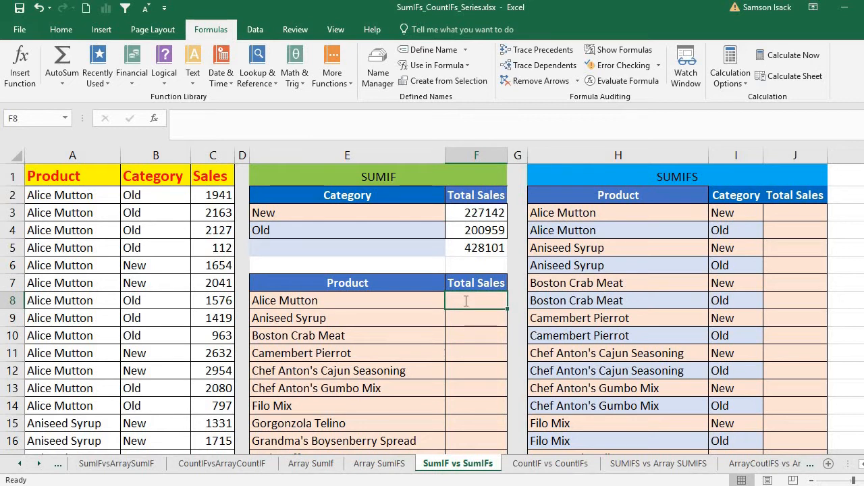
type("=SUMIF")
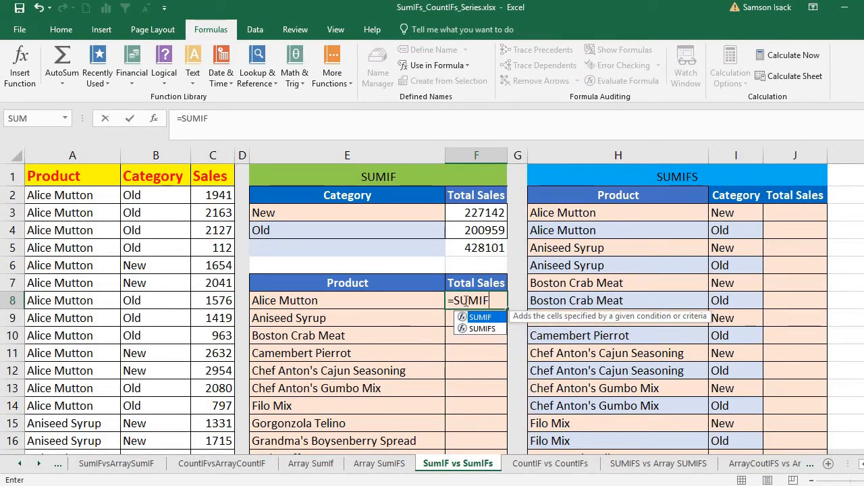
key("Tab")
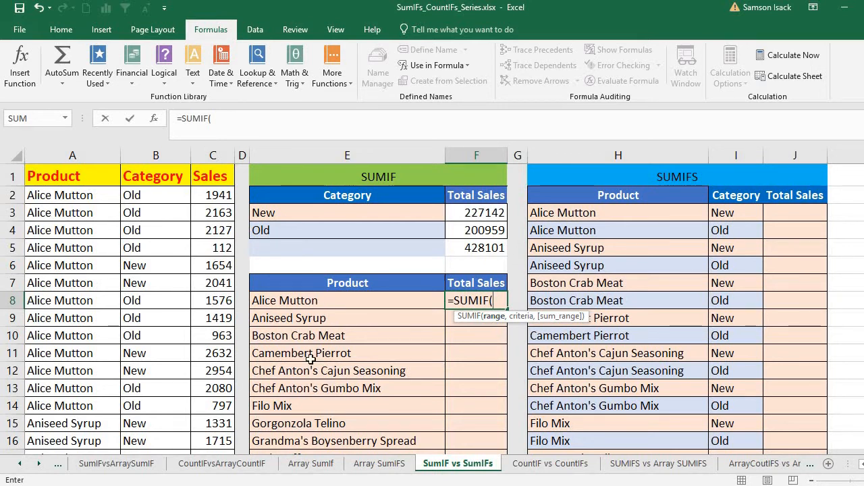
type("P")
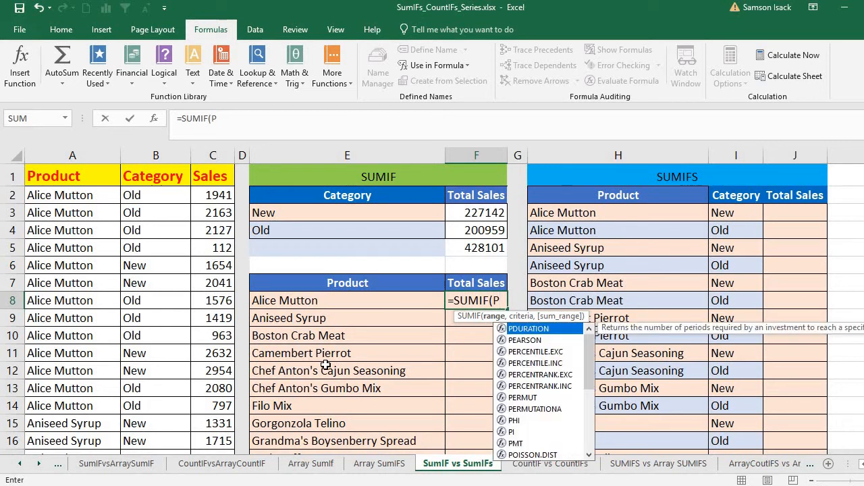
type("roduct")
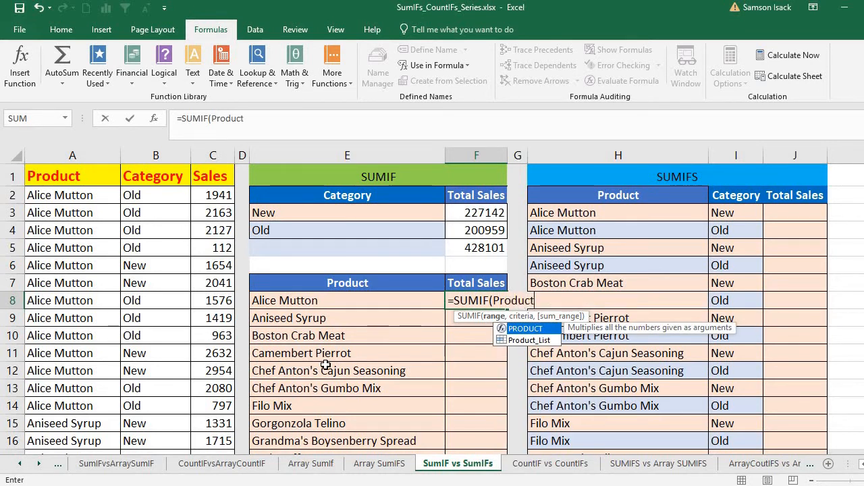
double_click(535, 339)
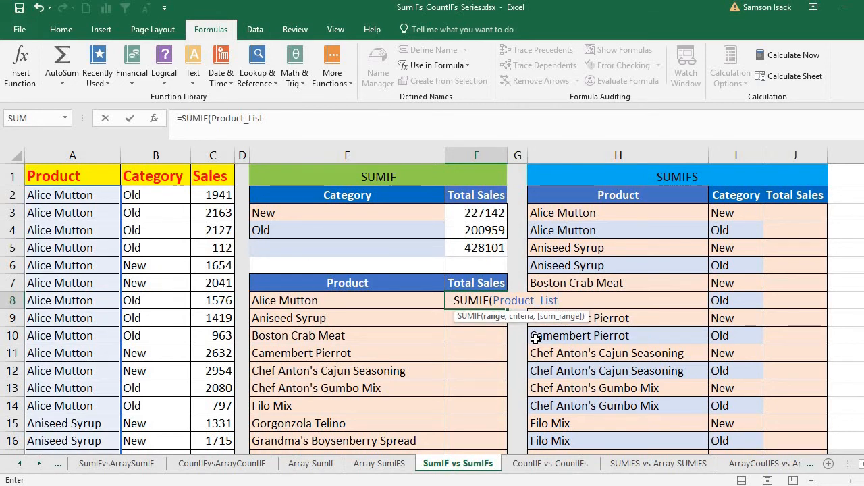
Complete the F8 formula as =SUMIF(Product_List,E8,Sales_List), with E8 as the criterion and Sales_List as the sum range.
type(",")
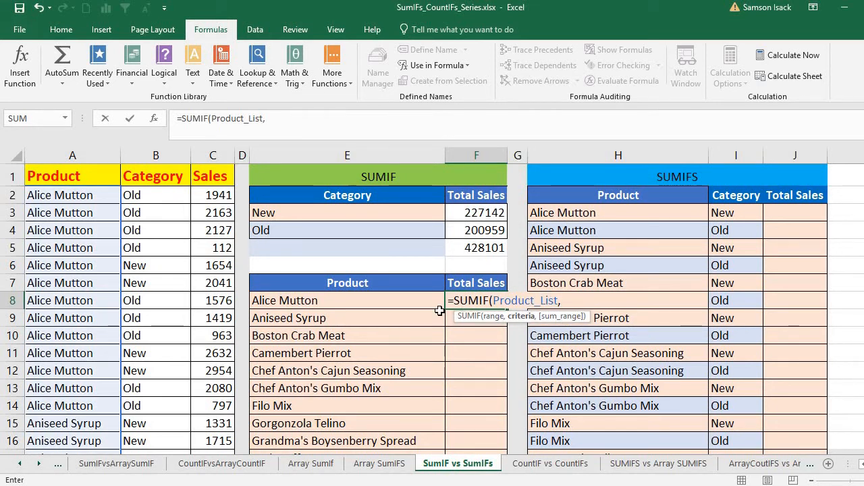
left_click(401, 298)
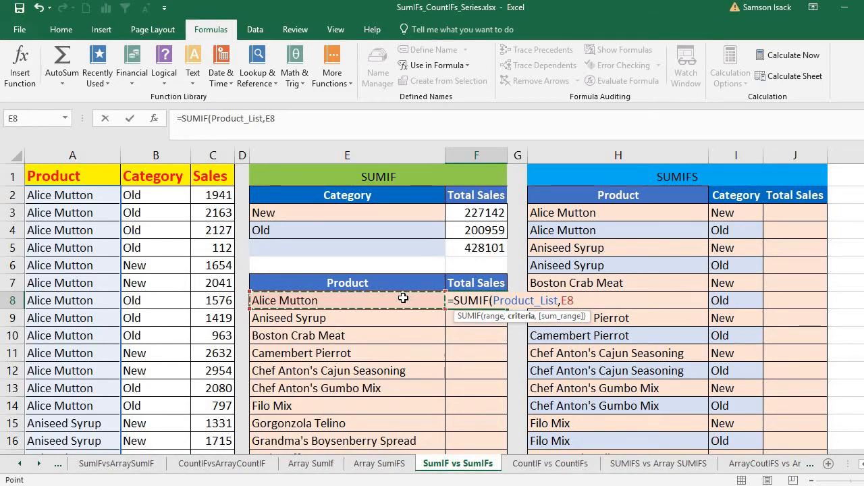
type(",")
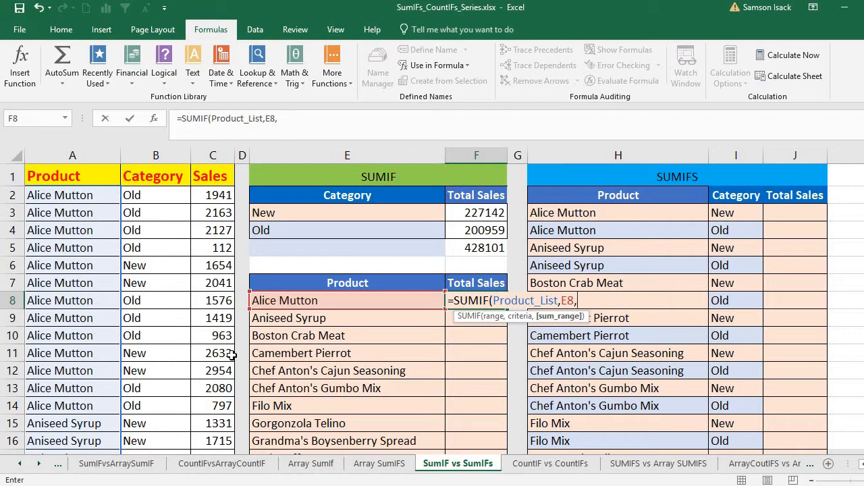
type("Sales_L")
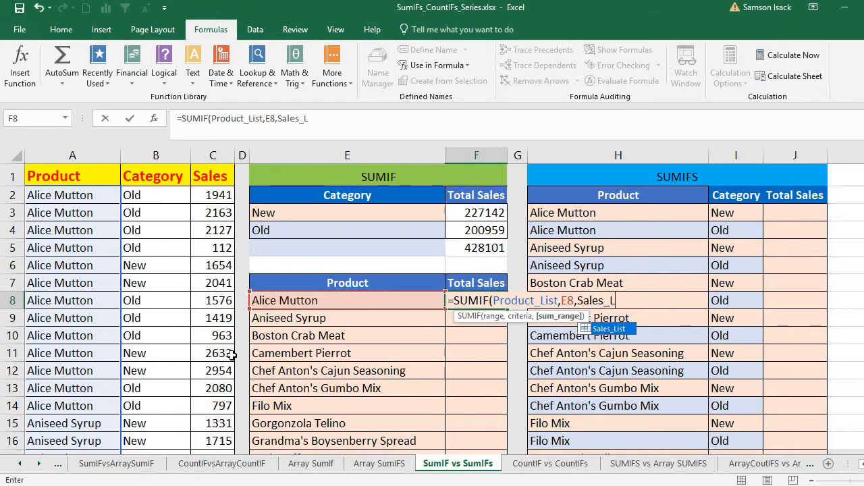
type("ist")
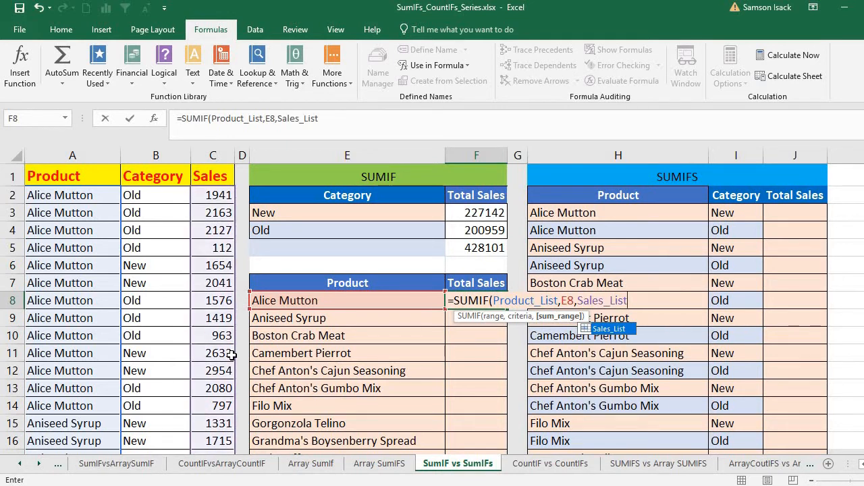
type(")")
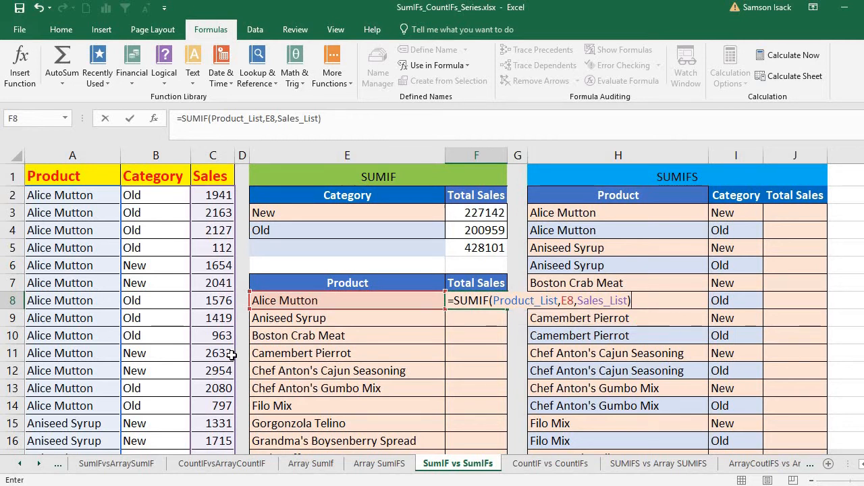
key("Return")
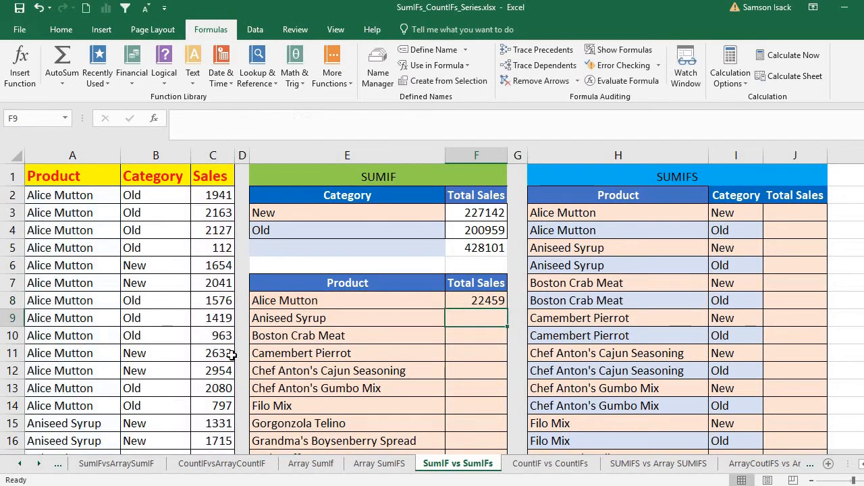
Check the Alice Mutton total in F8 against the sum of its sales rows, C2:C14.
left_click(487, 301)
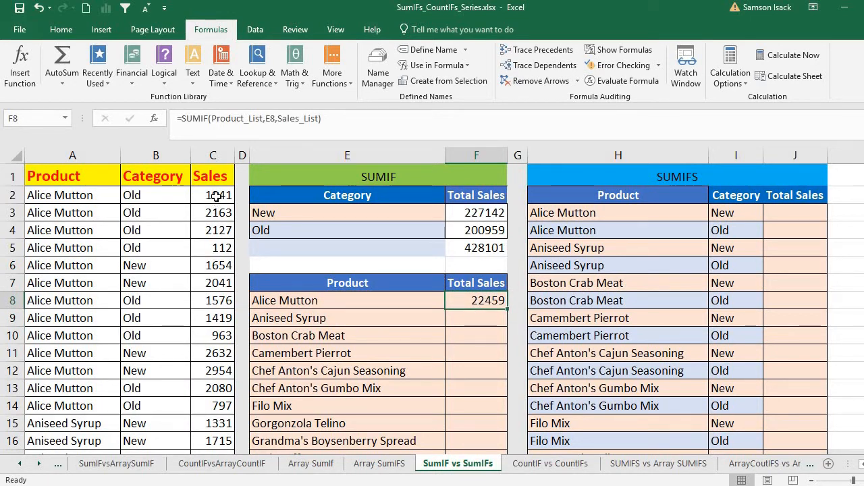
left_click_drag(216, 195, 222, 405)
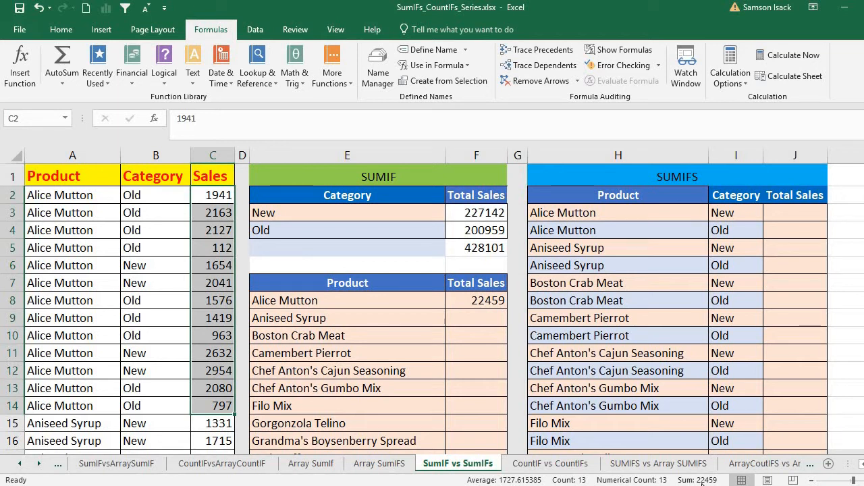
Fill the F8 SUMIF formula down the product Total Sales column and inspect the copied formula in F9.
left_click(493, 304)
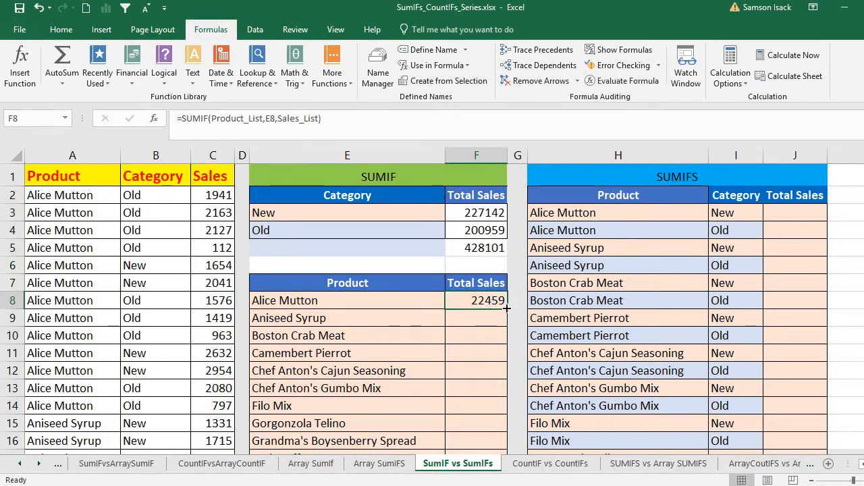
double_click(507, 311)
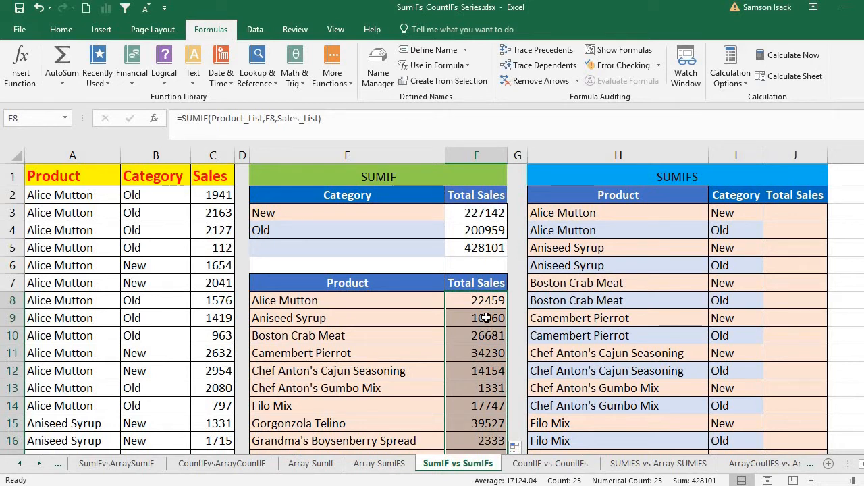
left_click(486, 317)
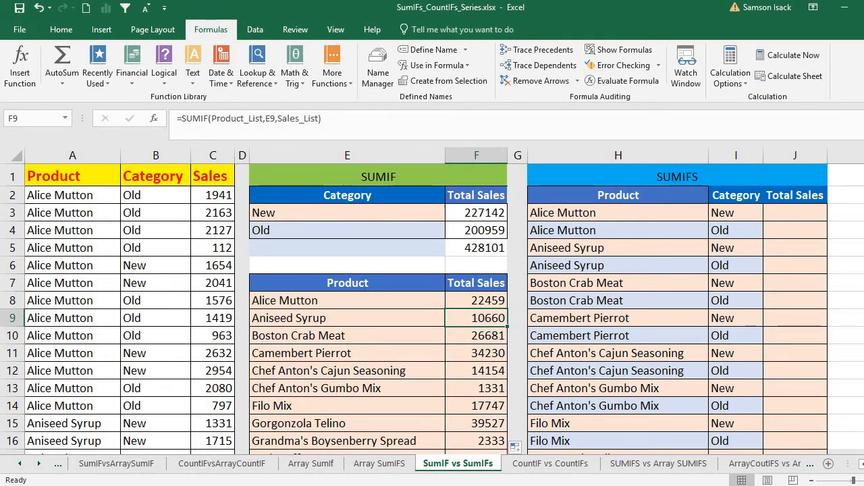
Total the product sales in F33, below Veggie-spread, with the formula =SUM(F8:F32).
scroll(432, 309, "down", 1)
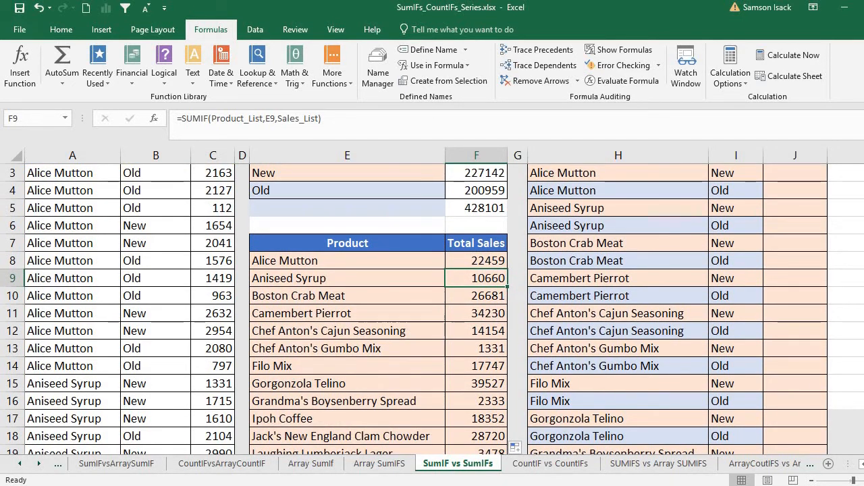
scroll(426, 346, "down", 7)
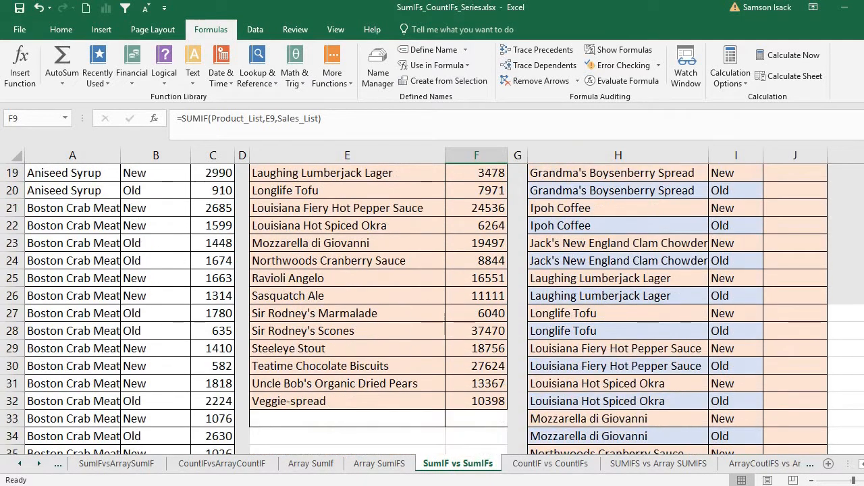
left_click(461, 351)
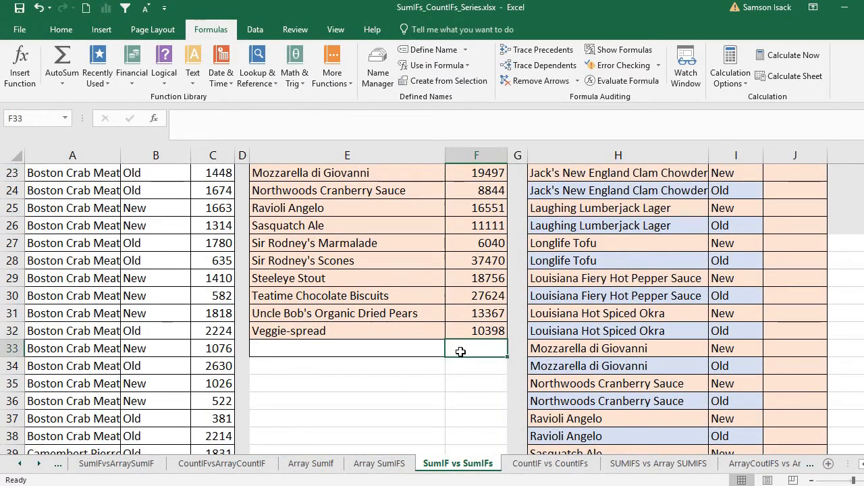
type("=S")
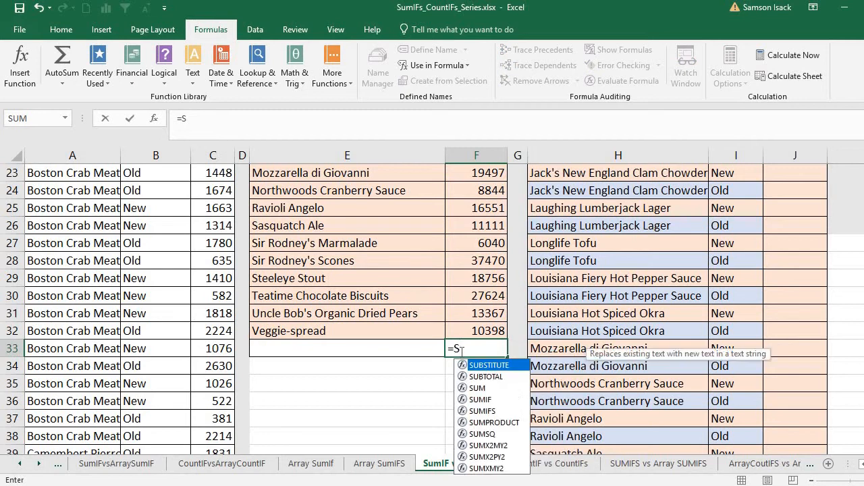
type("UM(")
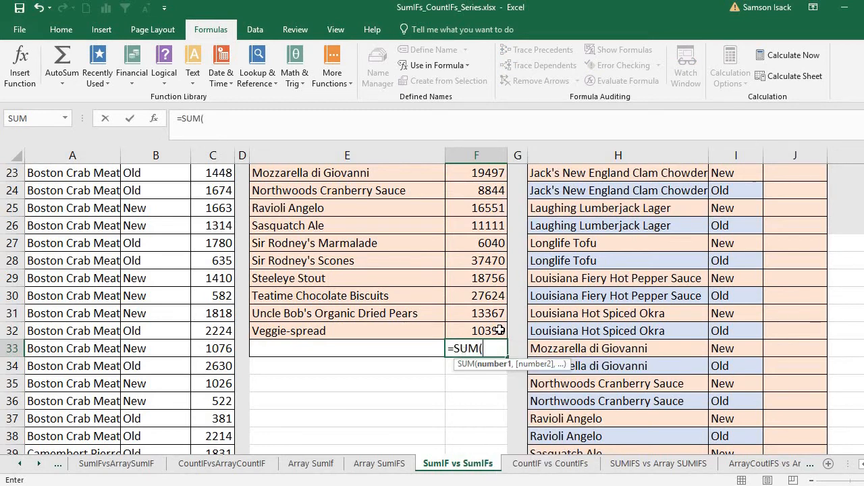
left_click_drag(499, 329, 487, 213)
type(")")
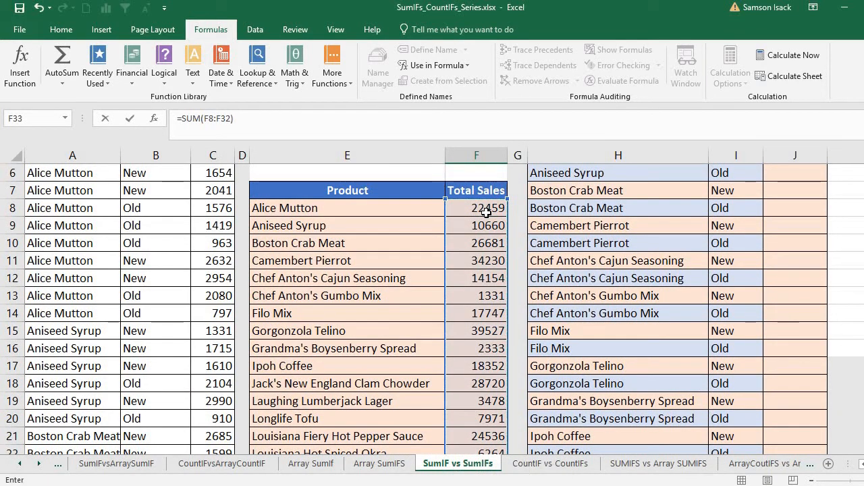
key("ctrl+Return")
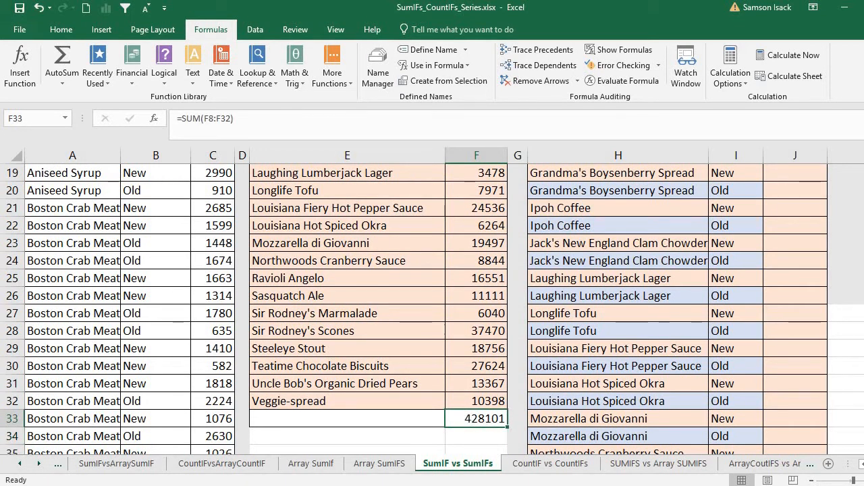
Compare the product grand total with the category total in F5 and review the SUMIF formula in F3.
scroll(540, 288, "up", 6)
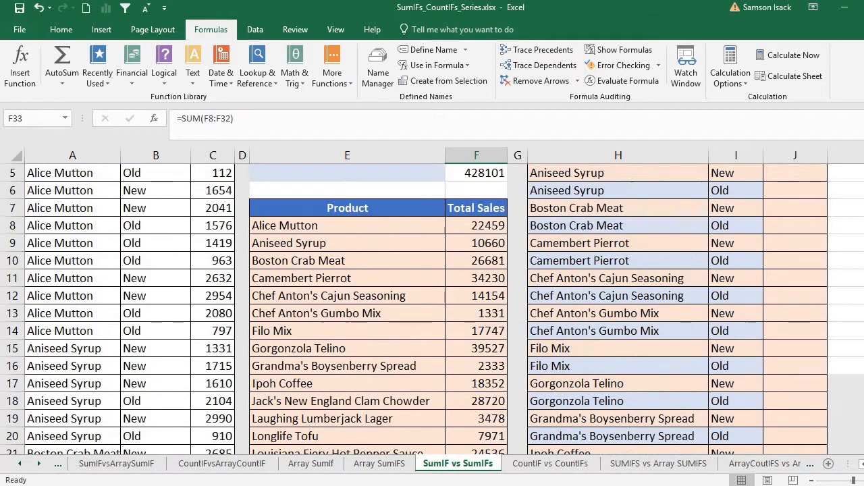
left_click(480, 248)
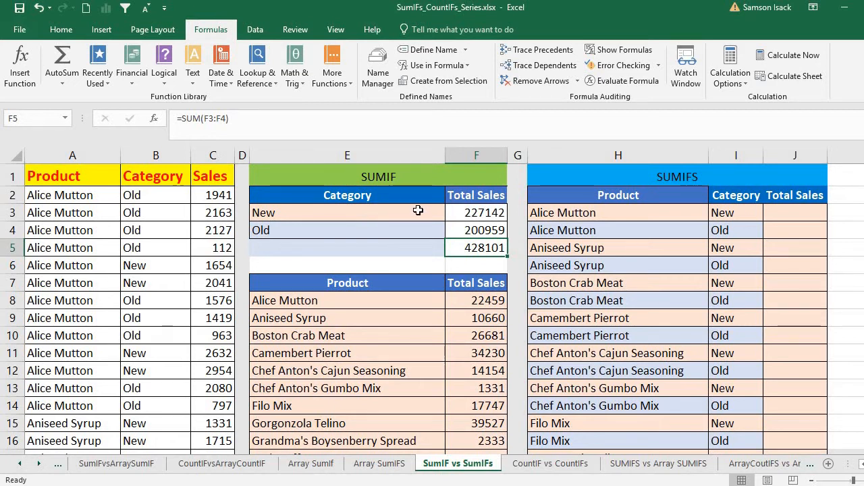
double_click(461, 214)
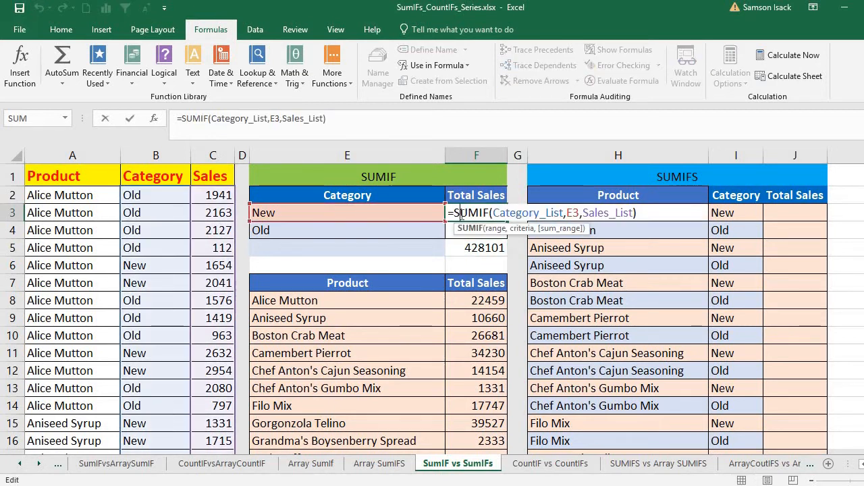
key("Return")
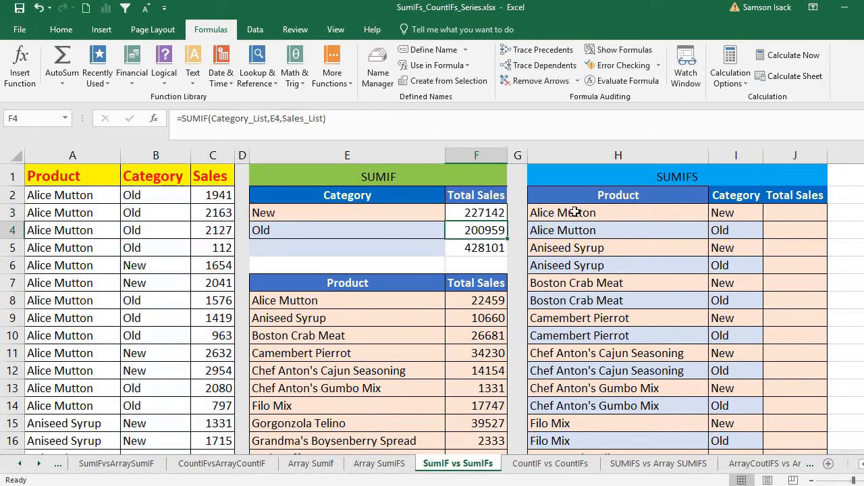
Examine the SUMIFS table's first row, H3:J3, with its Product and Category criteria and its Total Sales cell.
left_click(783, 214)
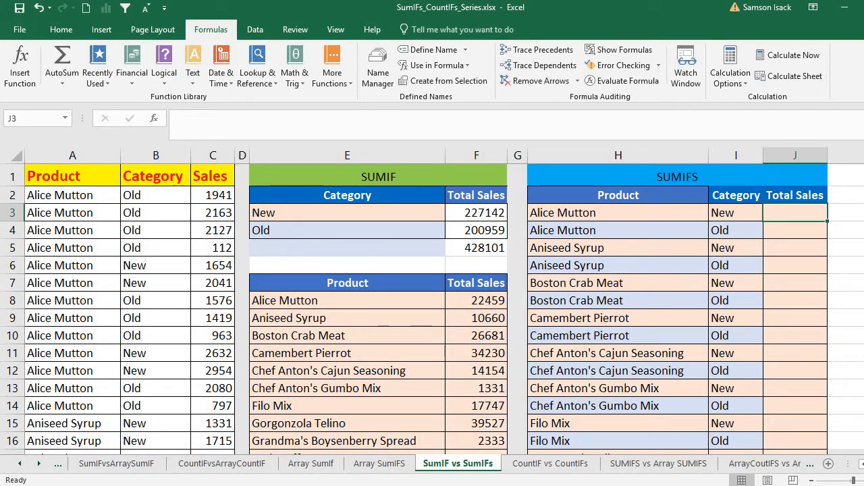
left_click(617, 213)
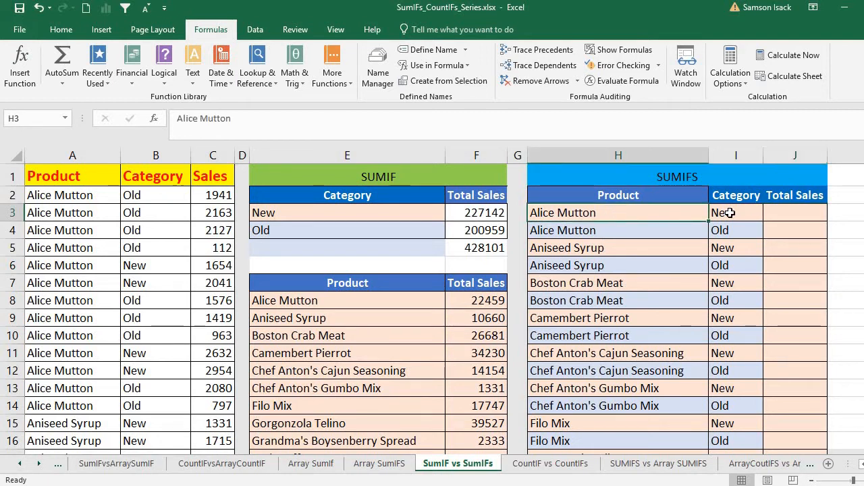
left_click(729, 213)
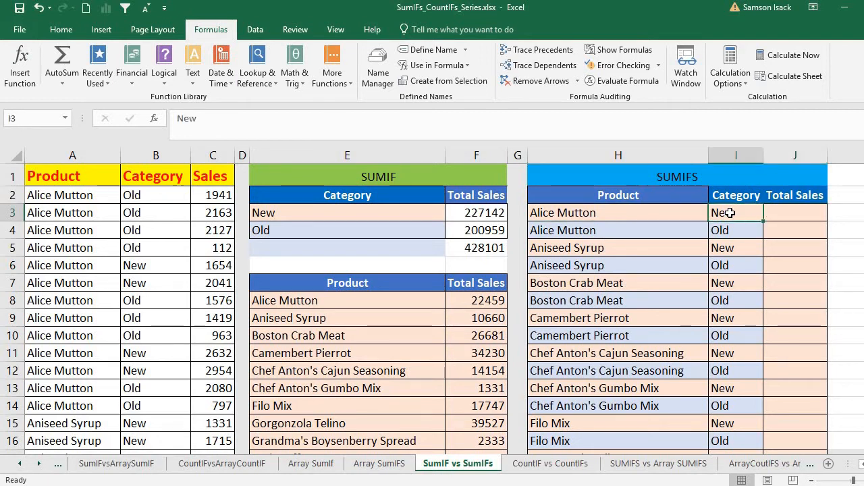
left_click(658, 213)
left_click(657, 200)
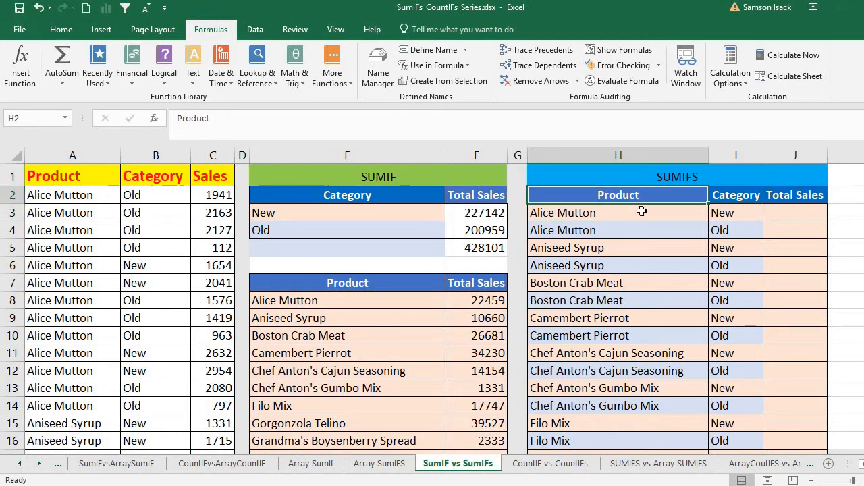
left_click(642, 210)
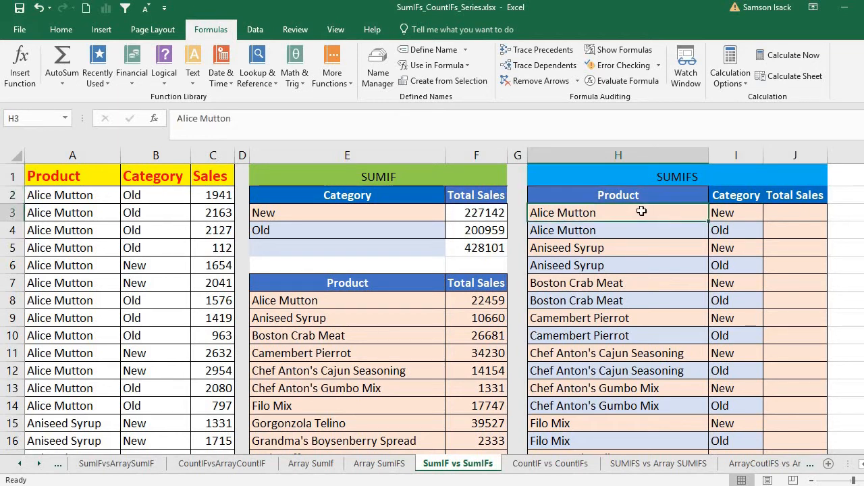
left_click(742, 196)
left_click(741, 212)
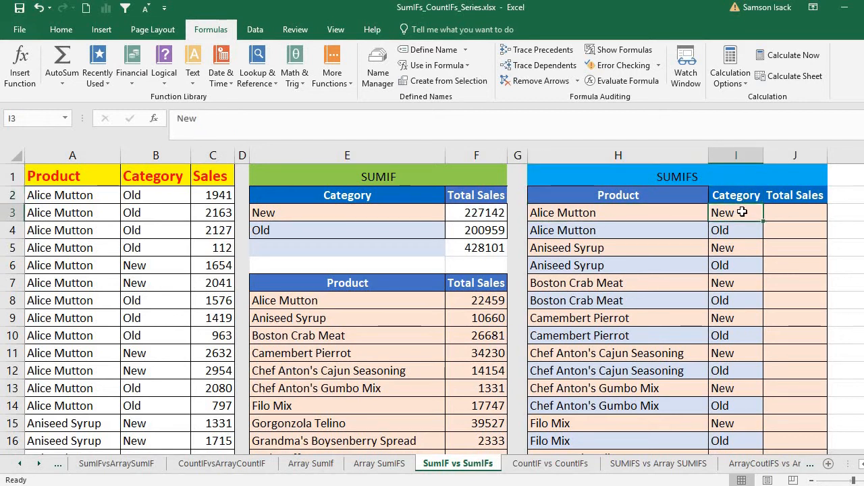
left_click(655, 210)
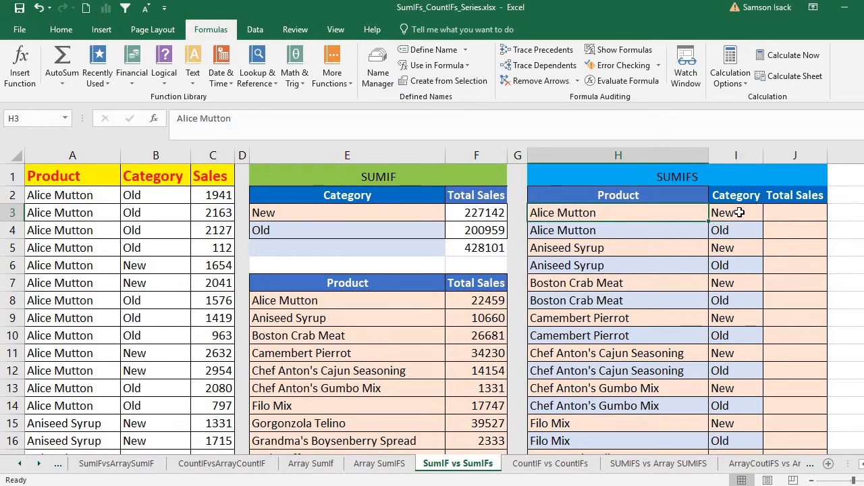
left_click_drag(739, 212, 670, 210)
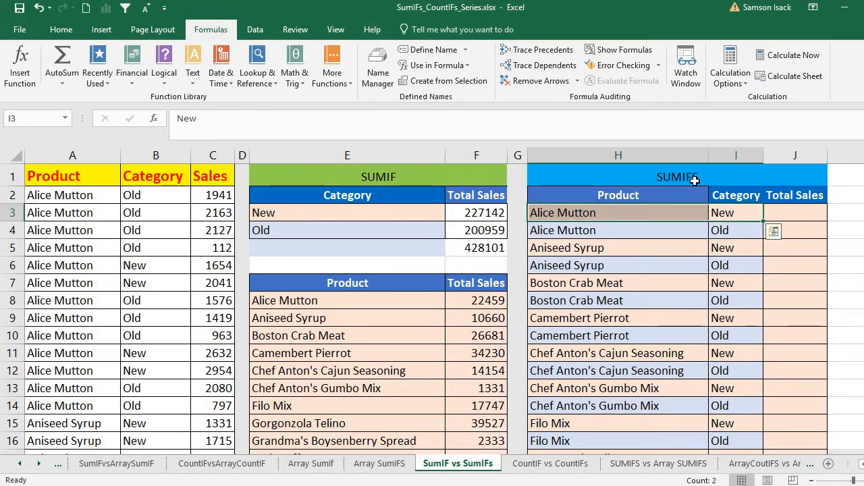
left_click(658, 199)
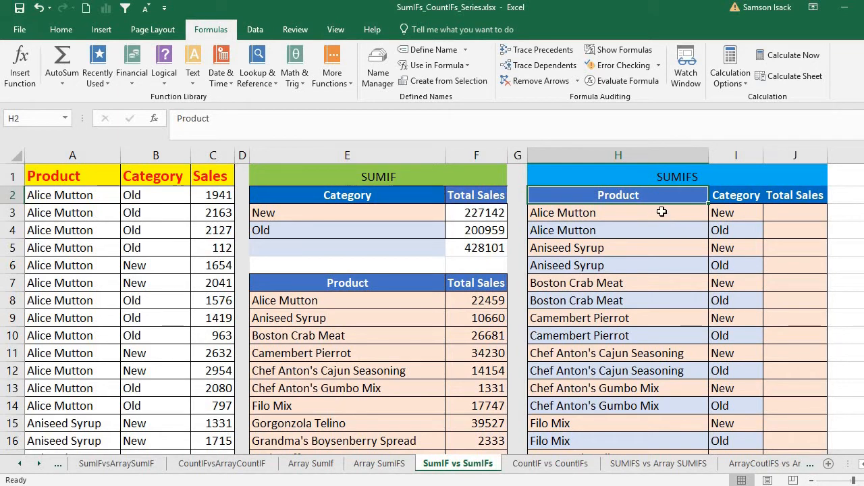
left_click(662, 211)
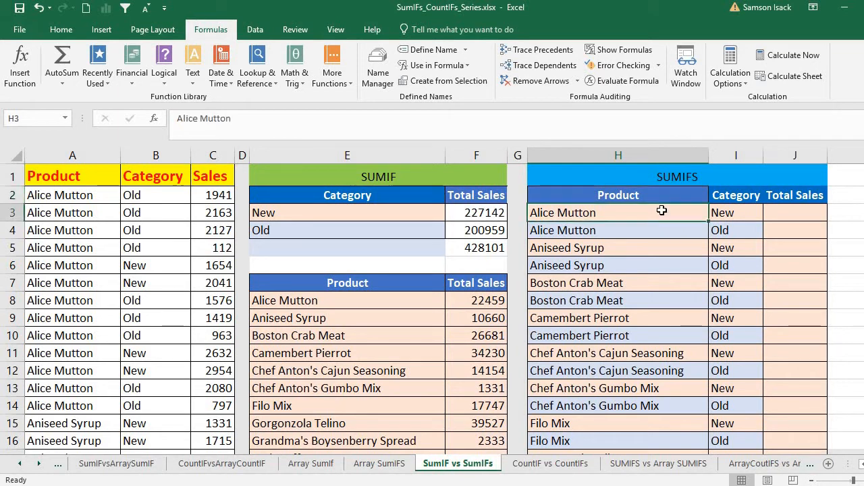
left_click(734, 211)
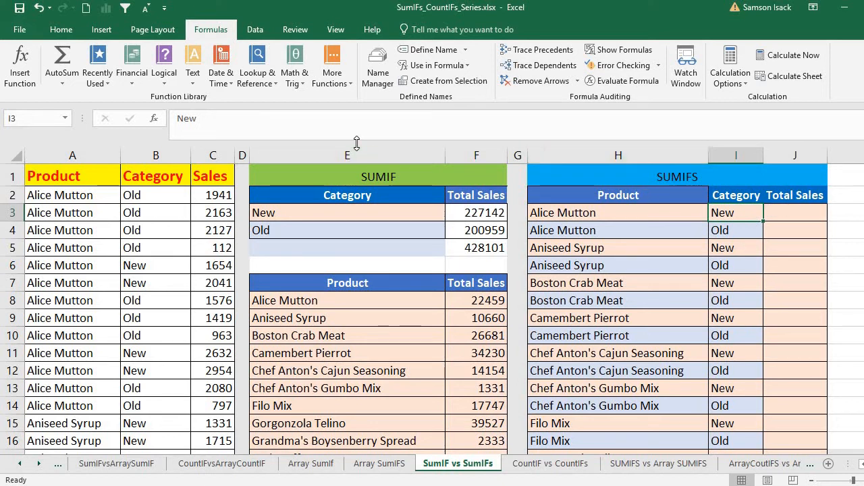
Hide columns E and F, which hold the SUMIF tables.
left_click_drag(434, 149, 463, 151)
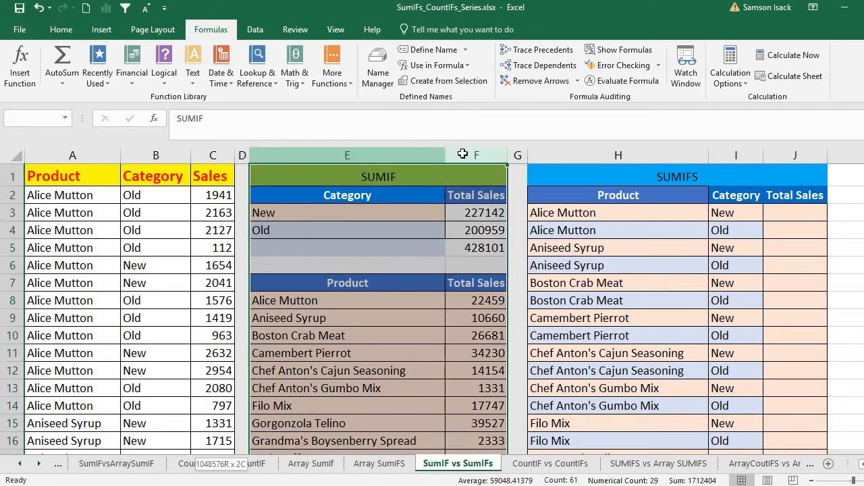
right_click(436, 210)
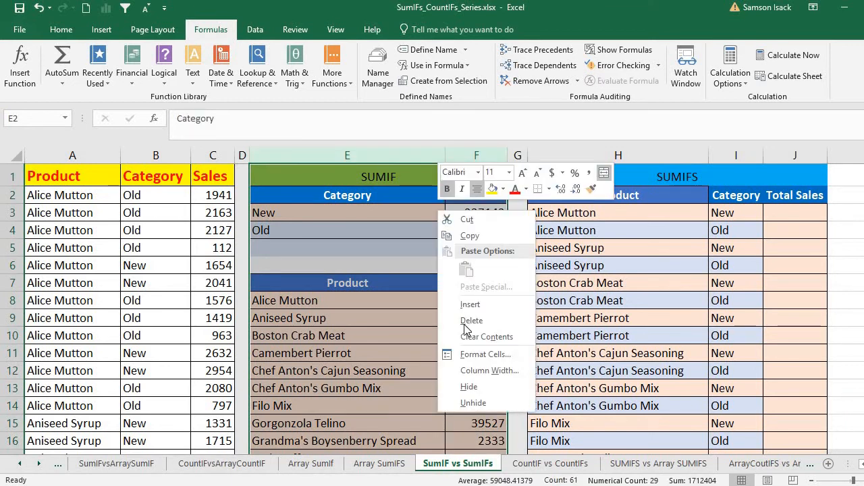
left_click(477, 388)
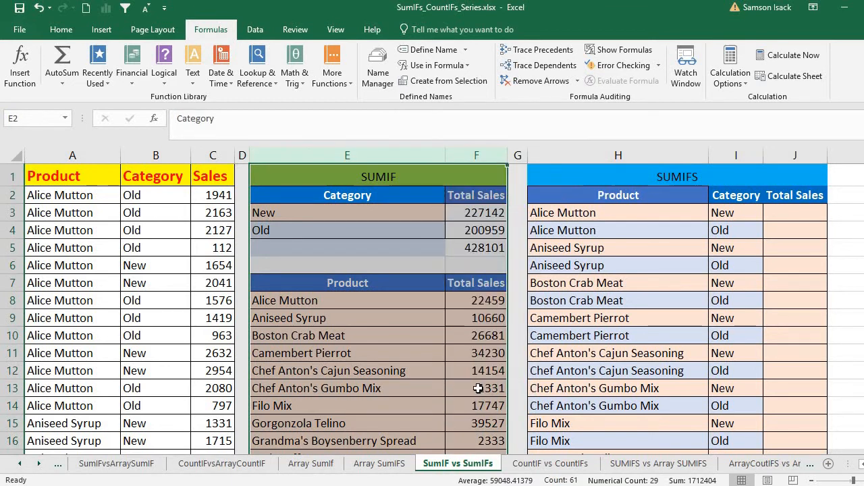
left_click(435, 249)
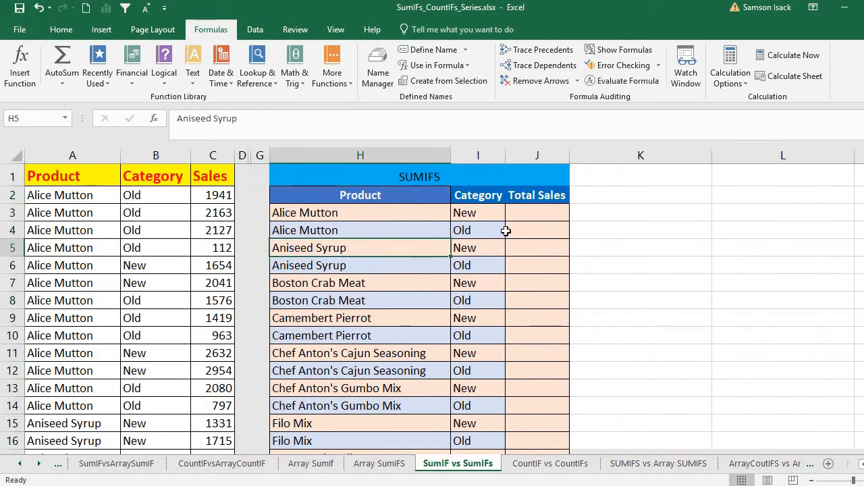
Start a SUMIFS formula in J3, the first Total Sales cell, with the named range Sales_List as the sum range.
left_click(520, 215)
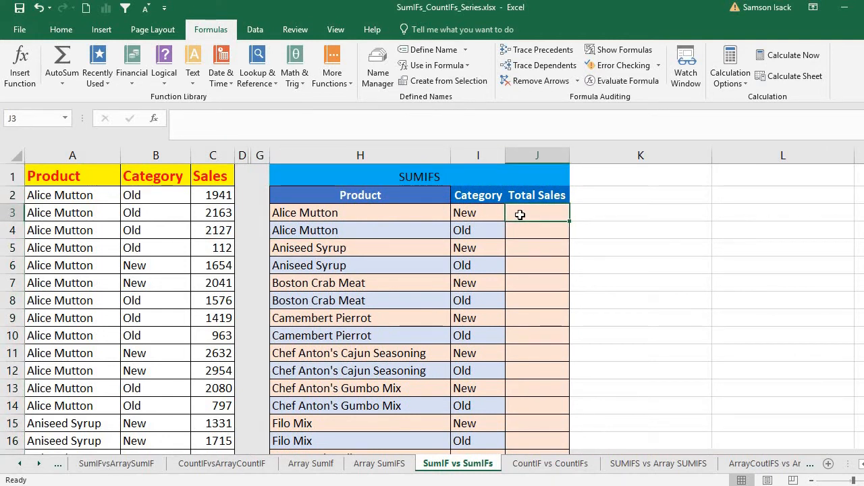
type("=")
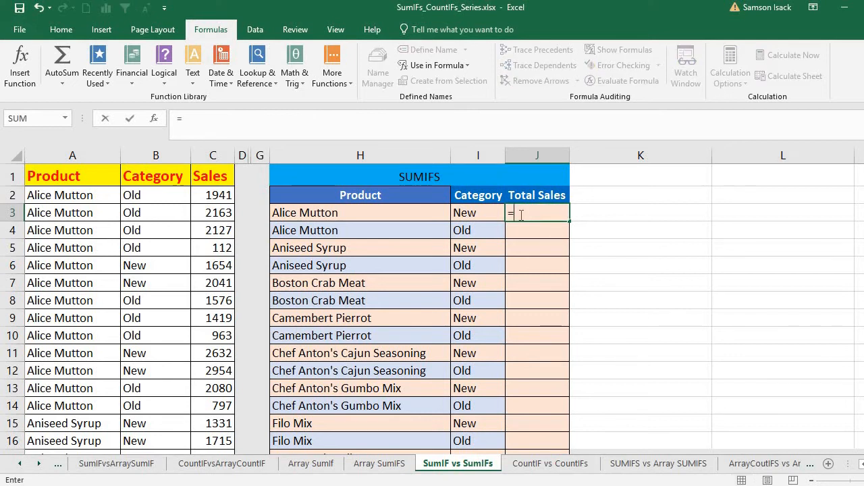
type("SUMIFS")
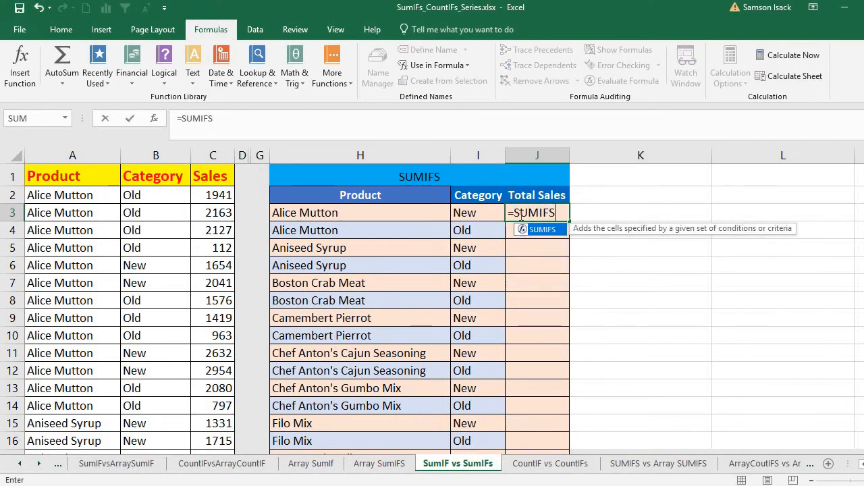
type("(")
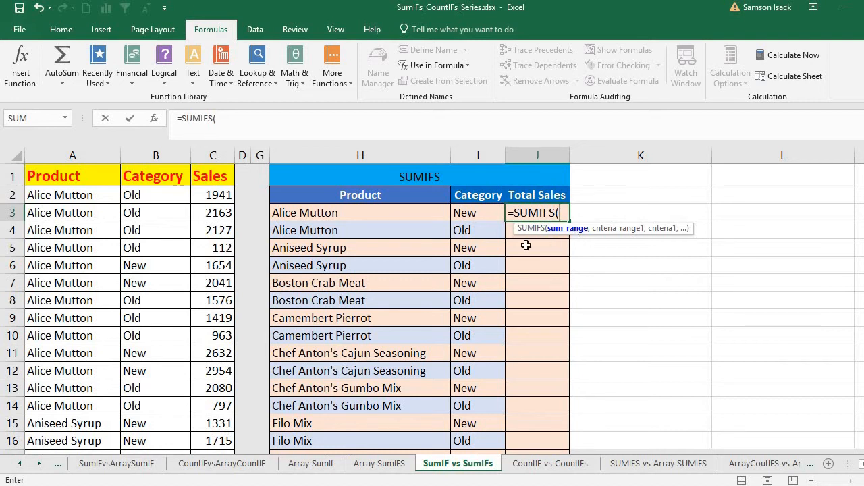
left_click(221, 195)
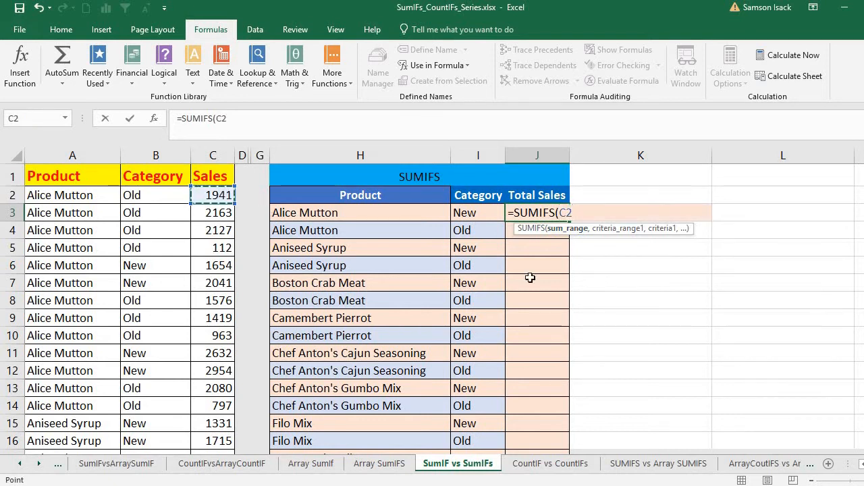
key("BackSpace")
key("BackSpace")
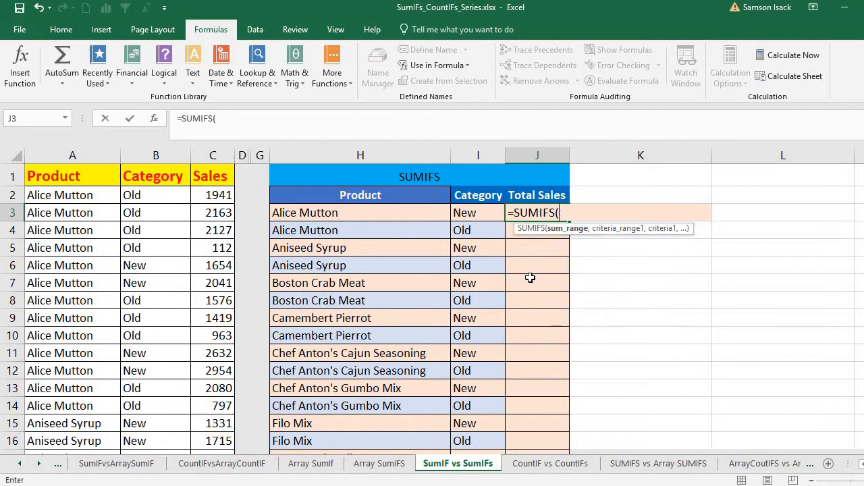
type("S")
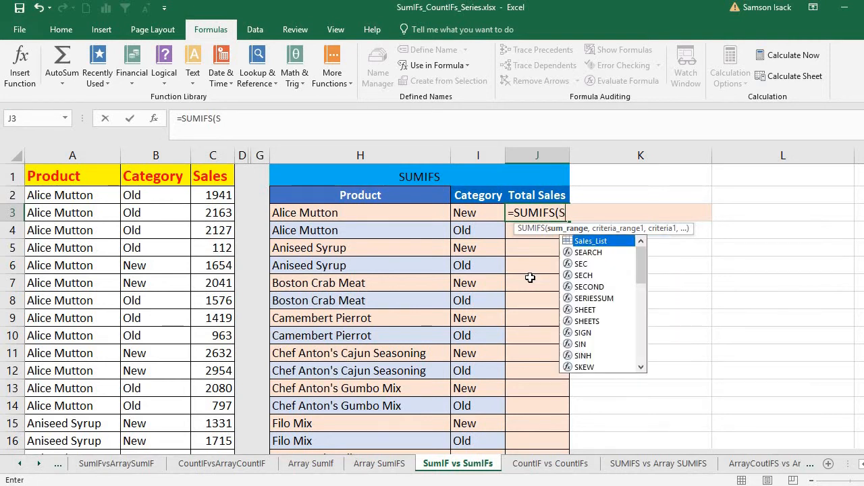
type("ales_")
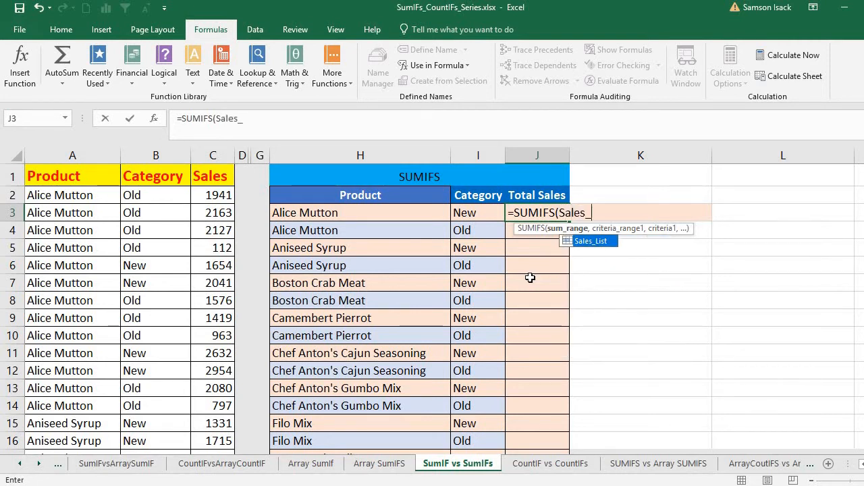
double_click(600, 242)
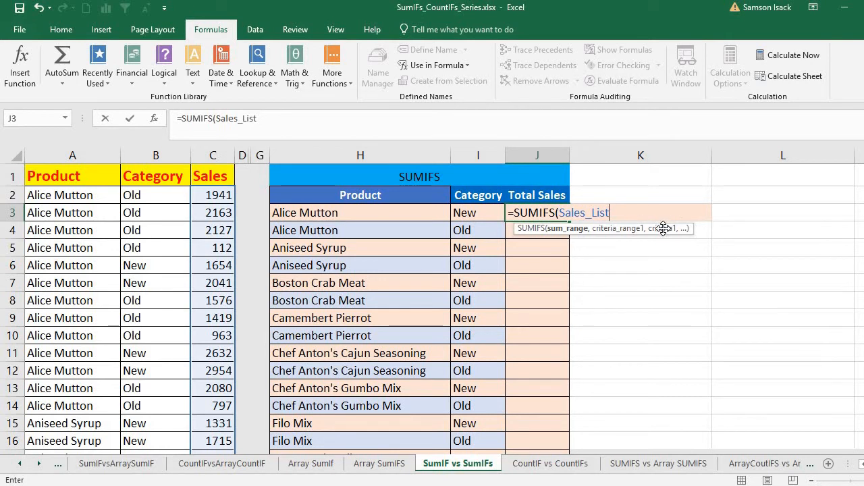
Add Product_List (the product names from A2 down) as the first criteria range and H3 as its criterion in the J3 formula.
type(",")
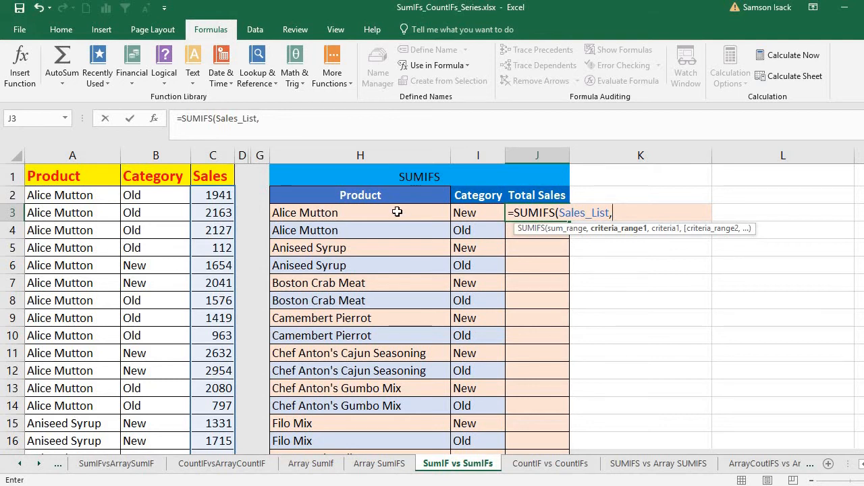
left_click(64, 196)
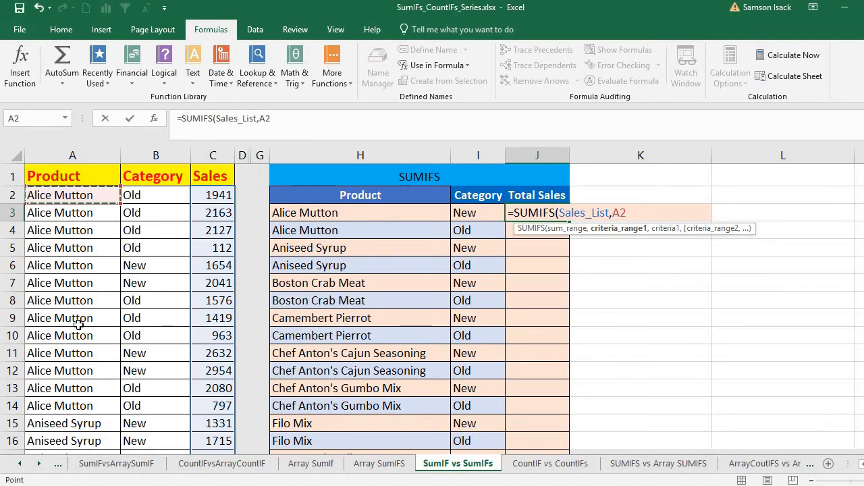
key("ctrl+shift+Down")
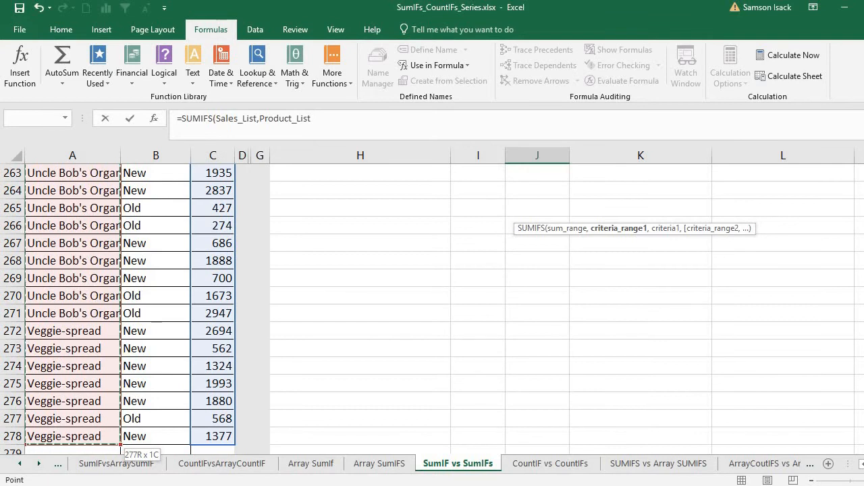
scroll(432, 304, "up", 20)
scroll(432, 303, "up", 10)
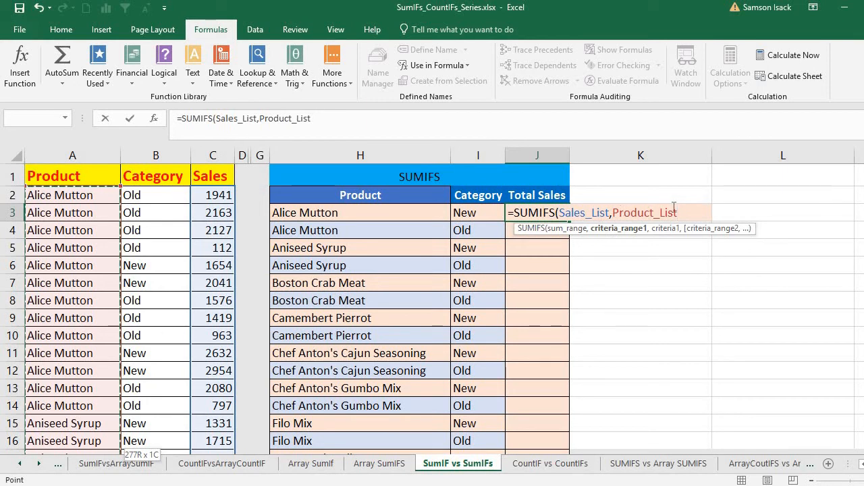
type(",")
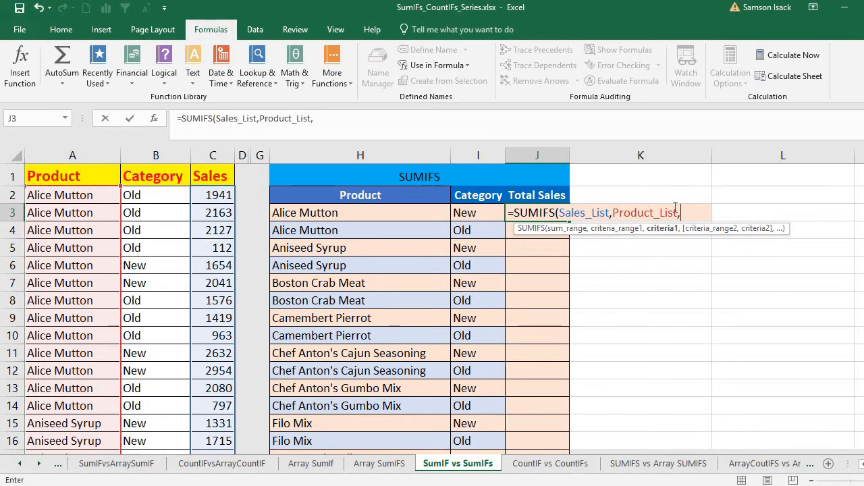
left_click(426, 215)
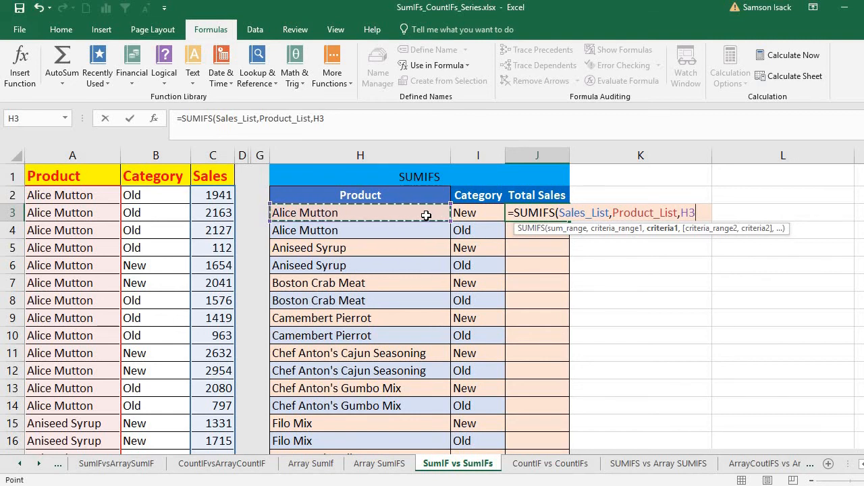
type(",")
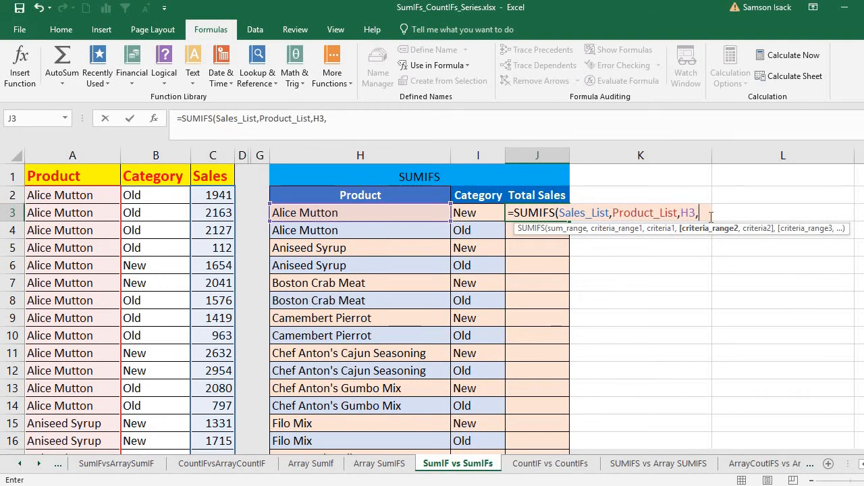
Add Category_List as the second criteria range and I3 as its criterion, and complete the SUMIFS formula in J3.
type("Categor")
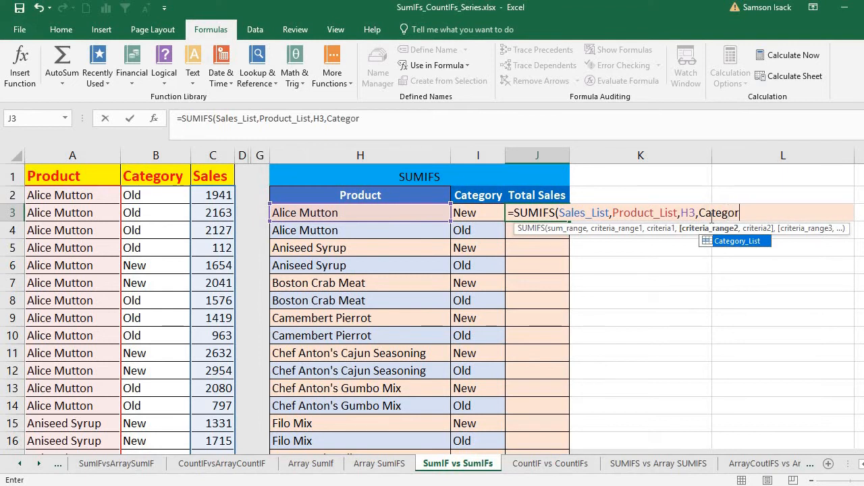
type("y_List")
double_click(722, 242)
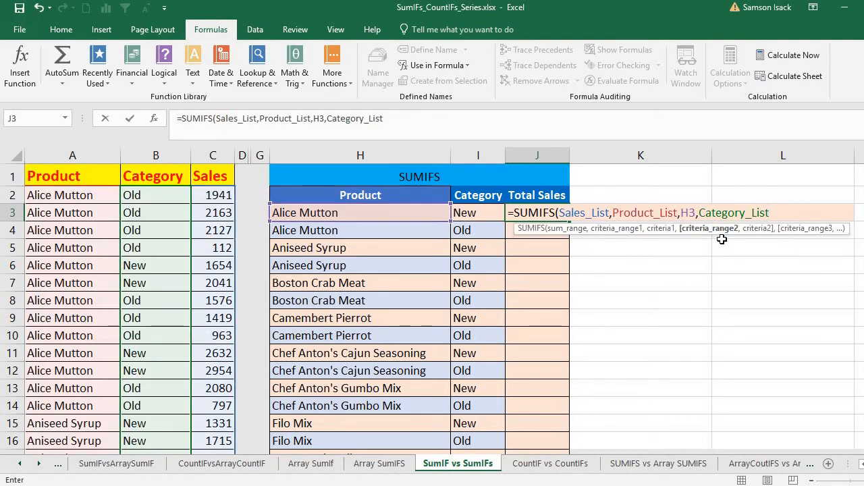
type(",")
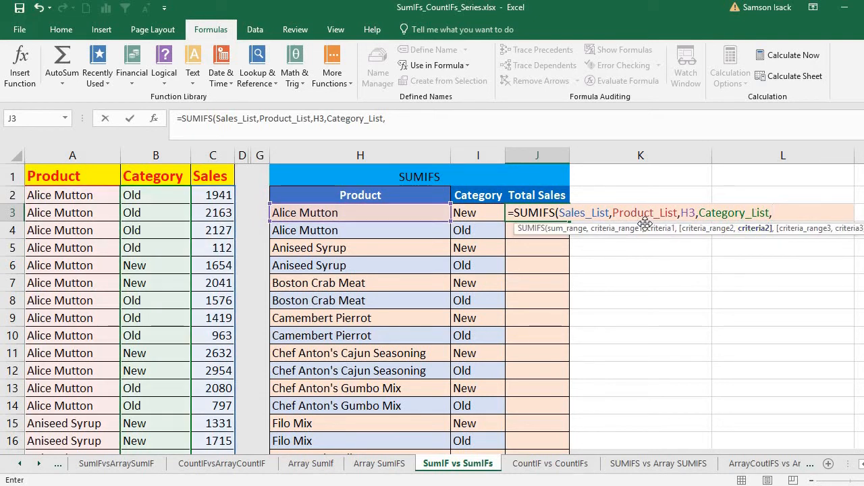
left_click(486, 213)
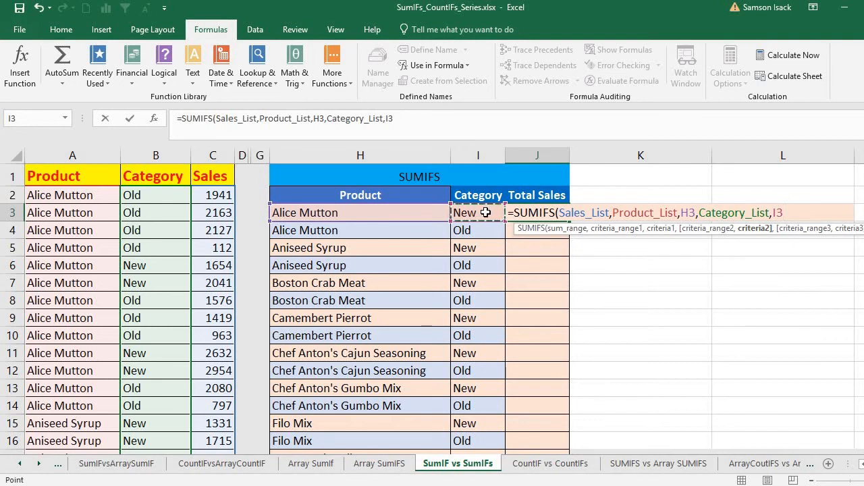
type(")")
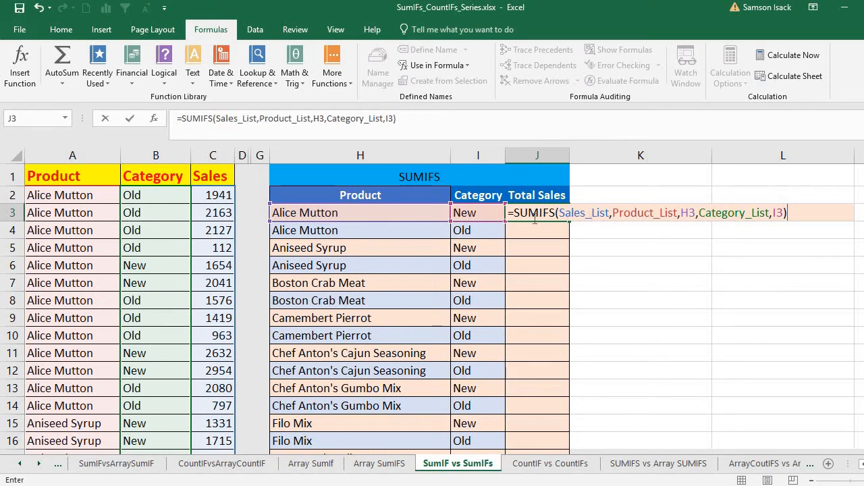
key("Return")
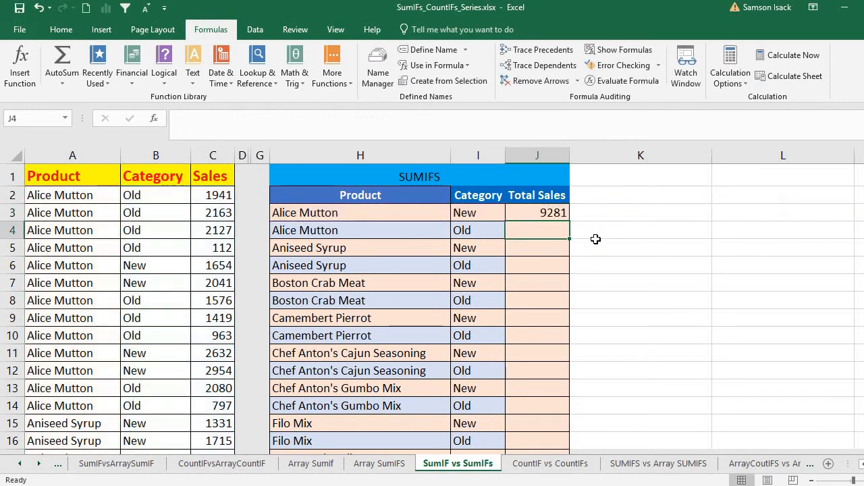
Copy the SUMIFS formula from J3 down to J4 and review the criteria the copied formula uses.
left_click(535, 209)
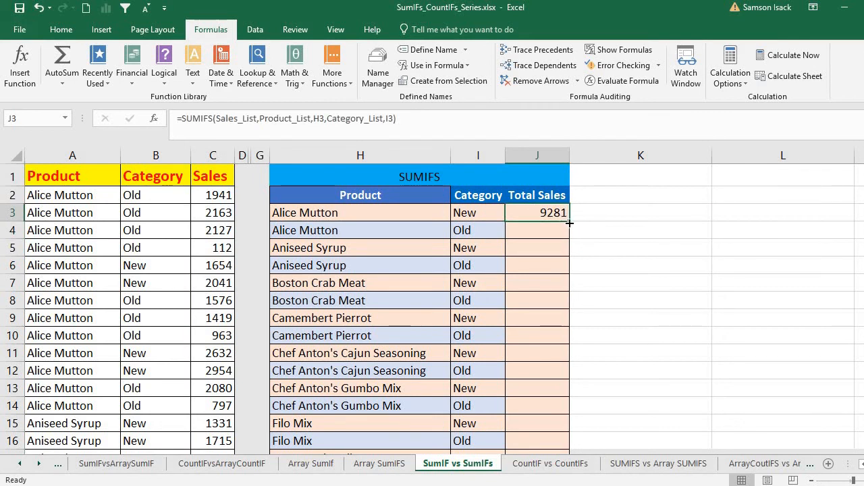
left_click_drag(569, 222, 568, 241)
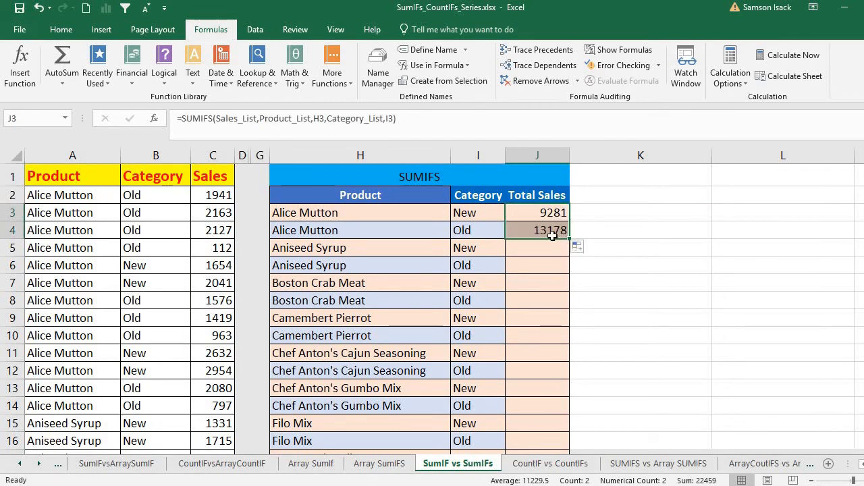
left_click(551, 230)
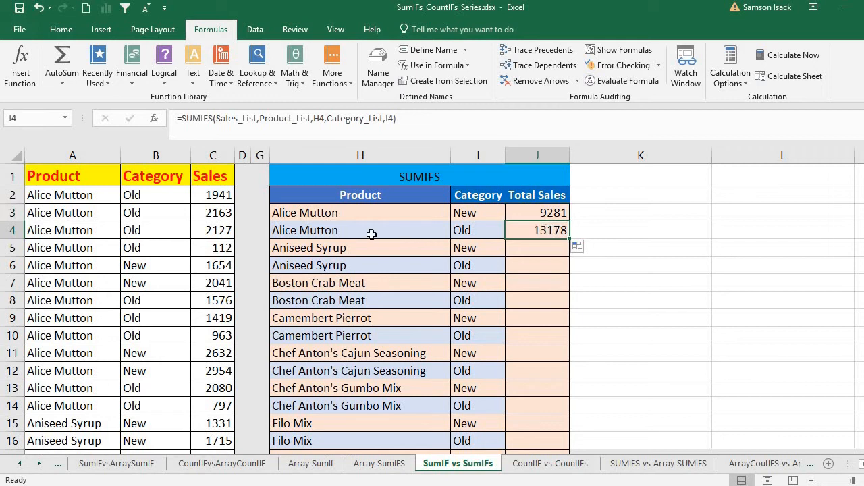
left_click(471, 230)
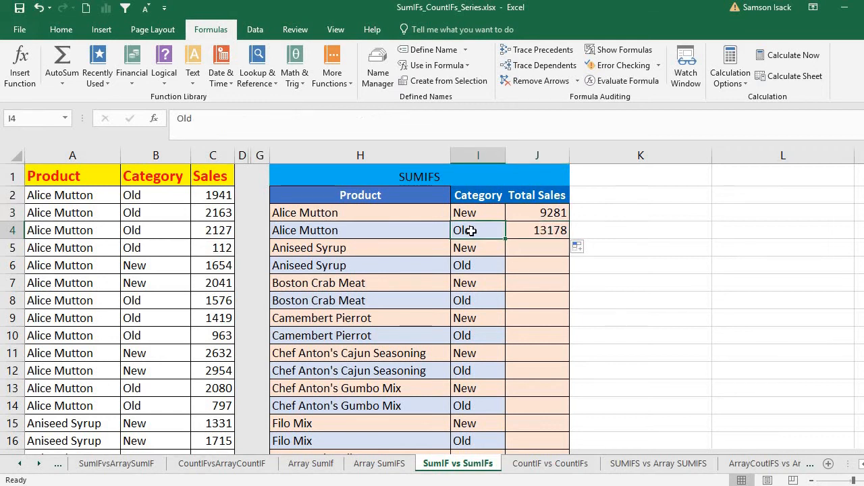
double_click(540, 233)
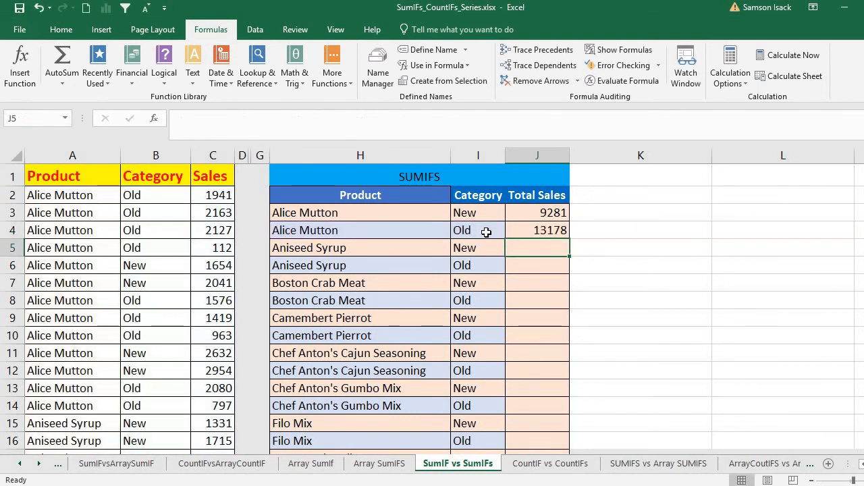
left_click(512, 232)
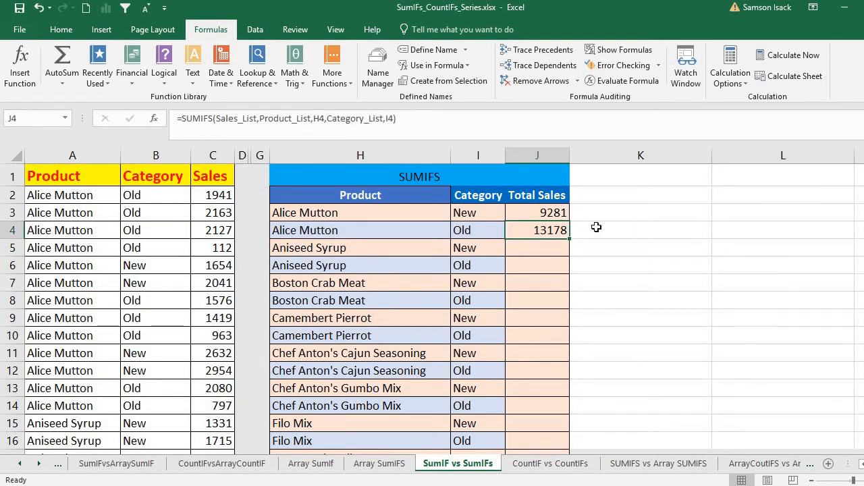
Check the J3 total by selecting the New sales of Alice Mutton together, C6:C7 and C11:C12.
left_click(559, 214)
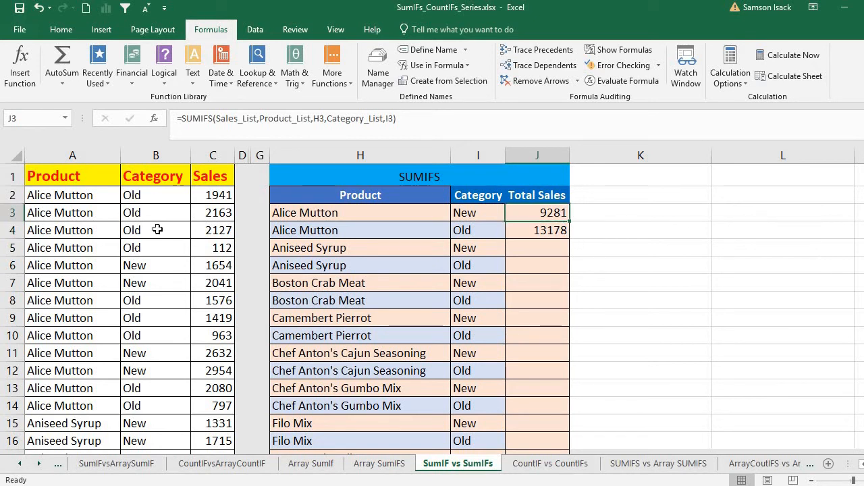
left_click(103, 192)
left_click_drag(103, 192, 164, 246)
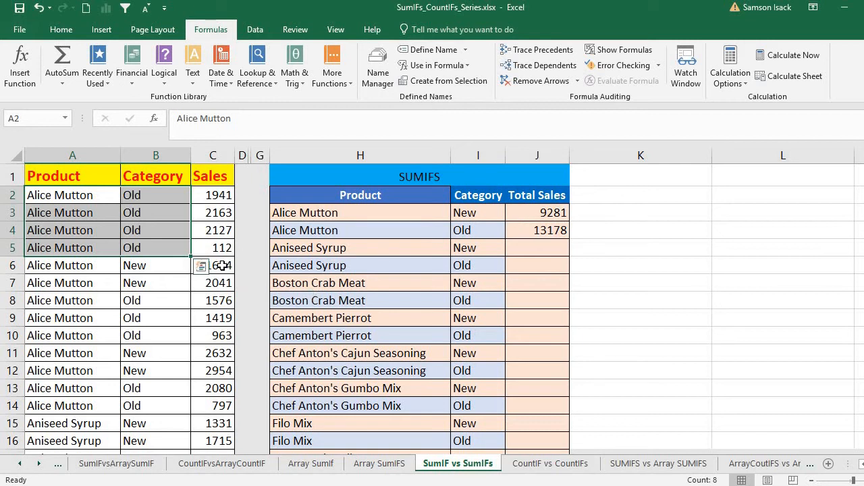
left_click(222, 267)
left_click_drag(223, 277, 223, 283)
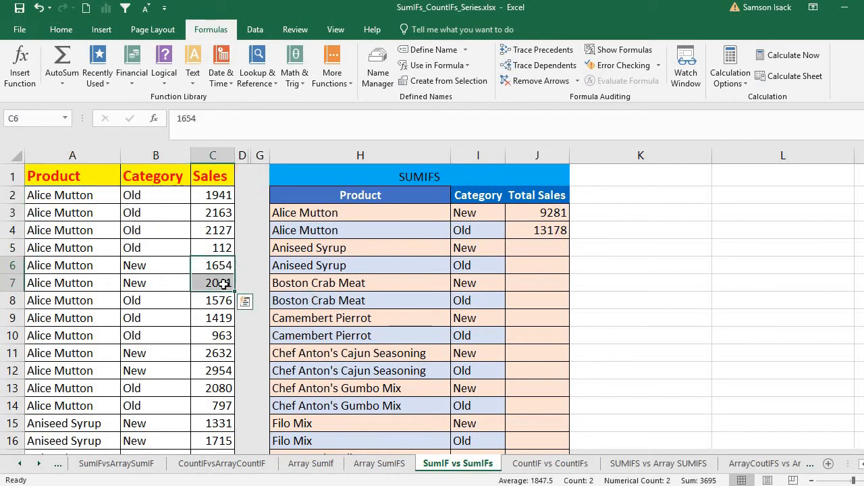
left_click_drag(211, 352, 211, 379)
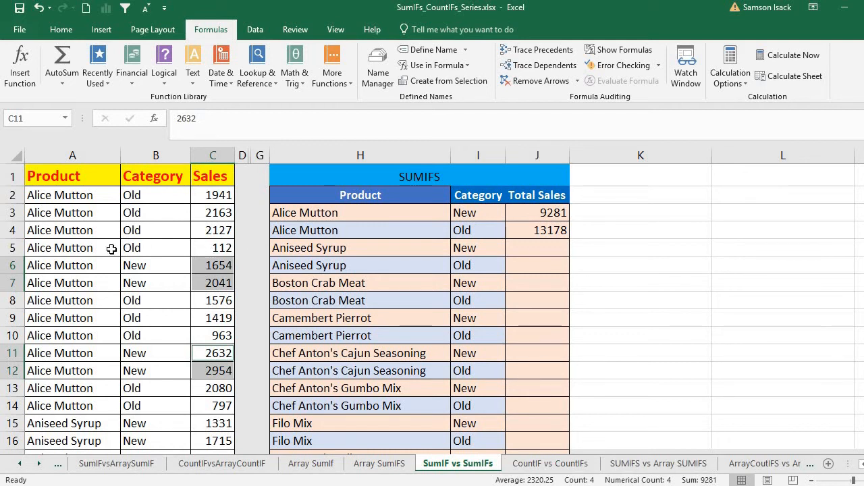
Check the J4 total by selecting the Old sales of Alice Mutton together, C2:C5, C8:C10 and C13:C14.
left_click(486, 230)
left_click_drag(197, 194, 215, 245)
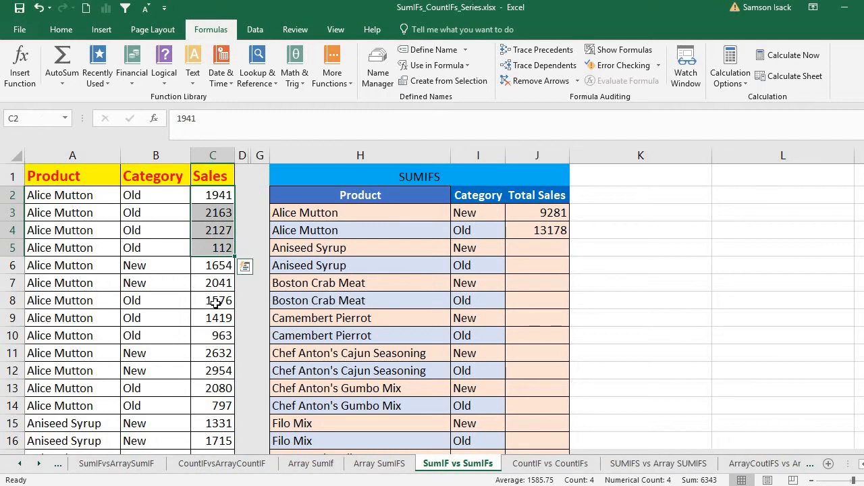
left_click_drag(215, 304, 215, 333)
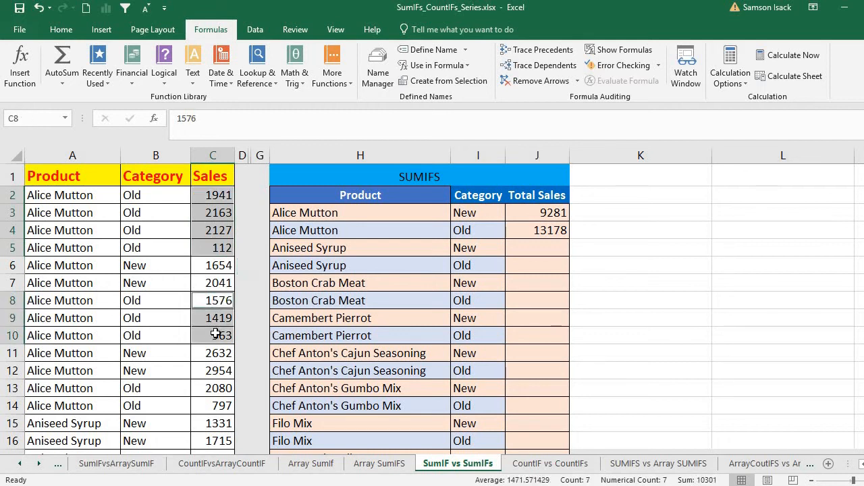
left_click_drag(212, 390, 215, 407)
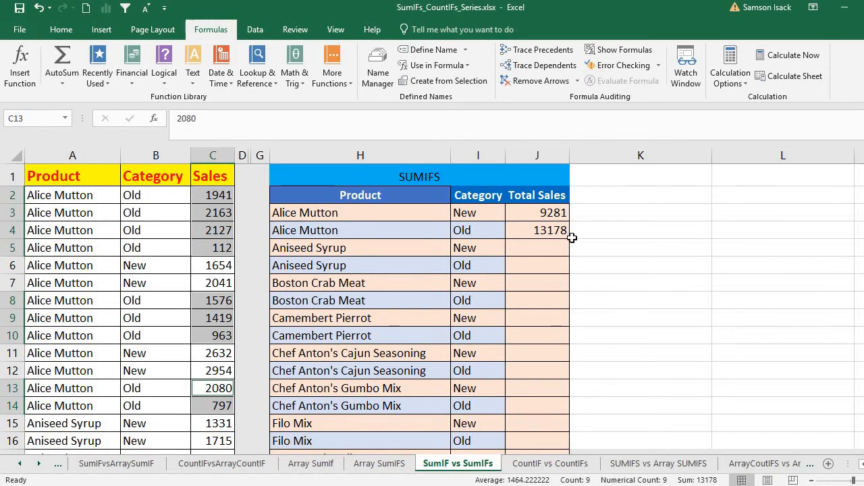
Fill the SUMIFS formula from J4 down to J52 and review the product and category criteria in the first rows.
left_click(550, 228)
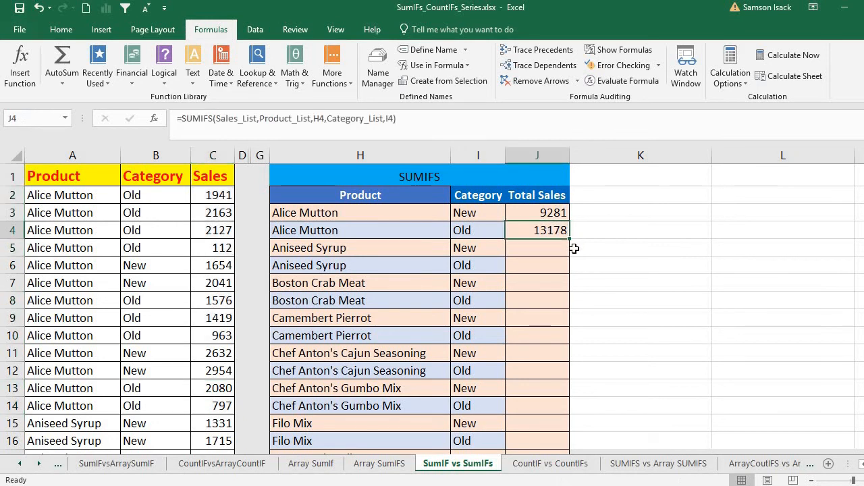
double_click(570, 239)
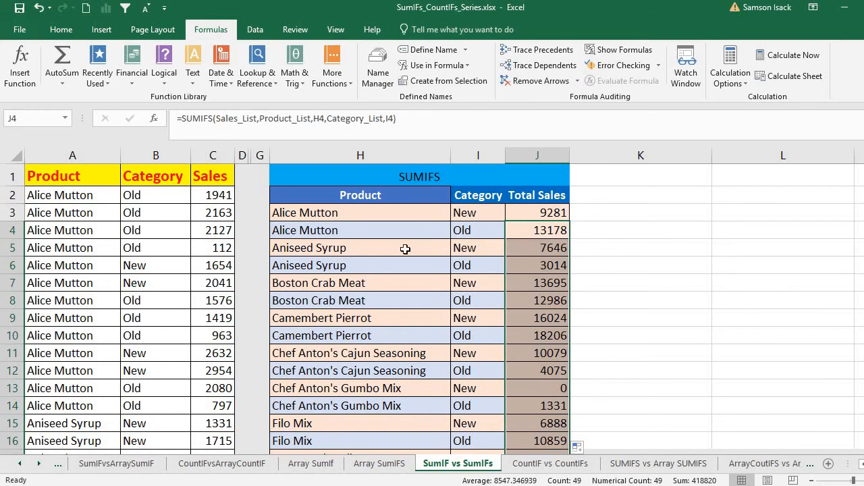
left_click(402, 225)
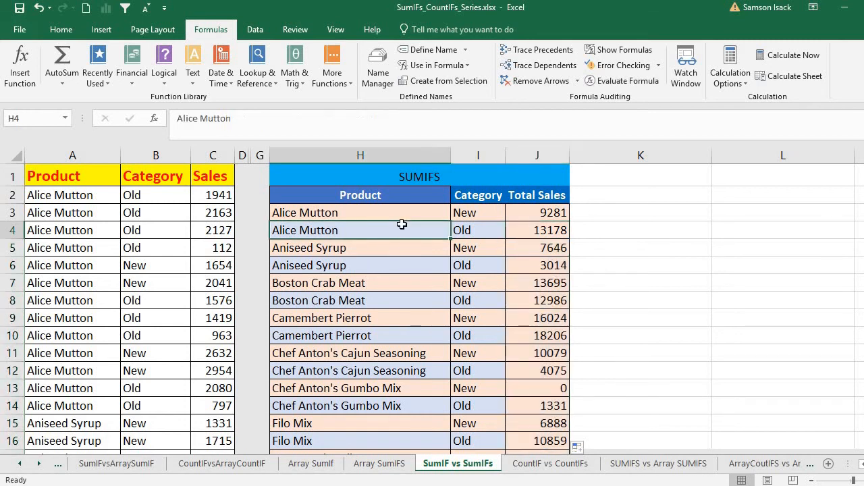
left_click(389, 264)
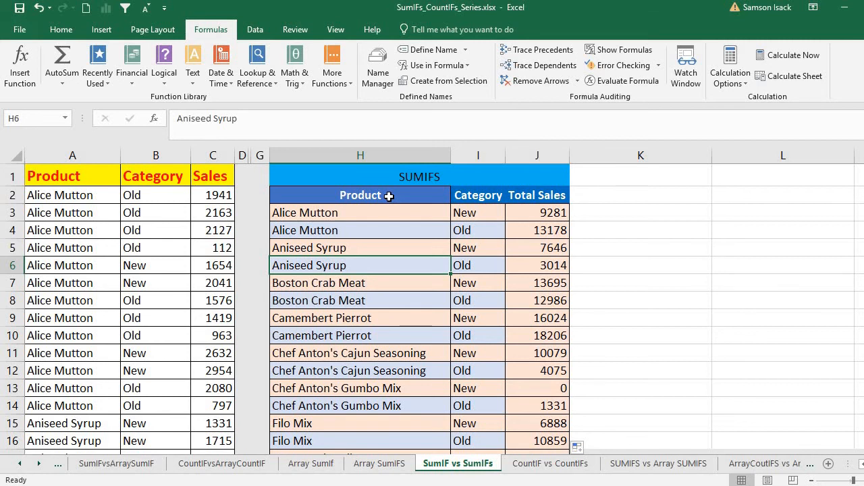
left_click(477, 193)
left_click(539, 216)
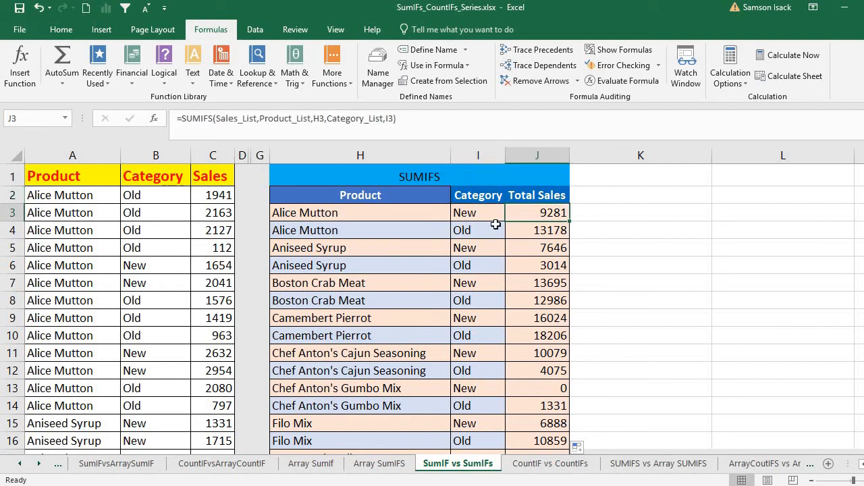
left_click(388, 212)
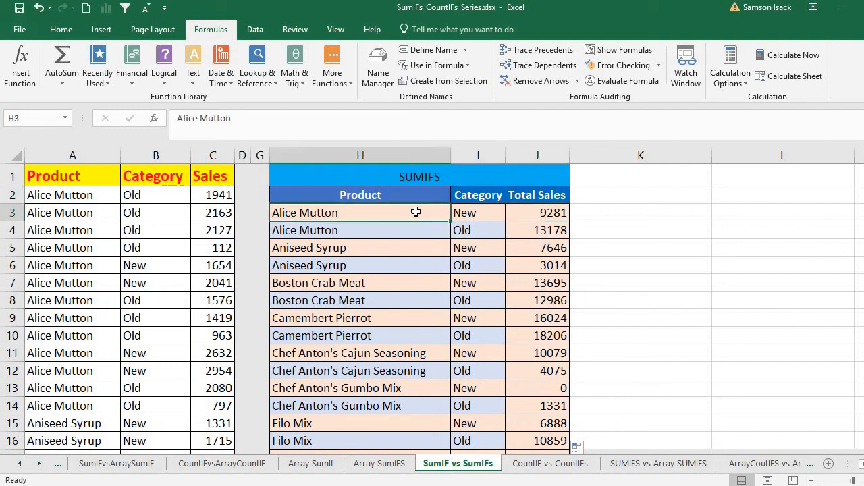
left_click(479, 214)
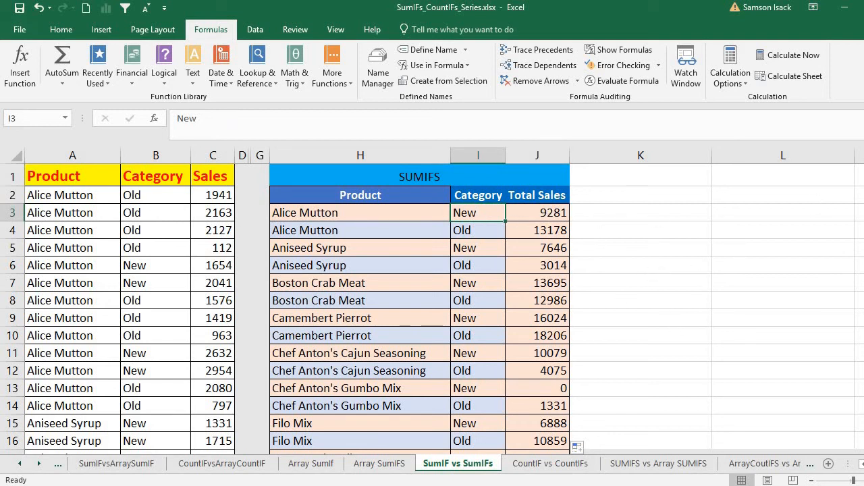
Total the SUMIFS results below the table by entering =SUM(J3:J52) in J53.
scroll(615, 290, "down", 15)
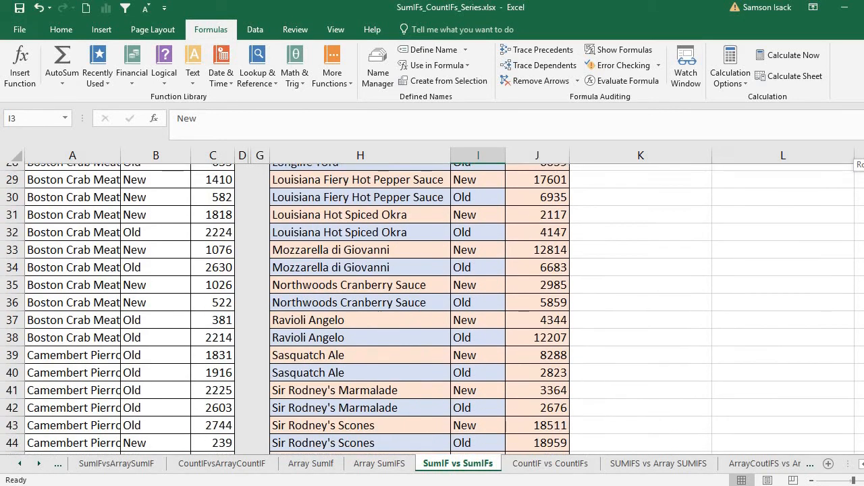
left_click(547, 316)
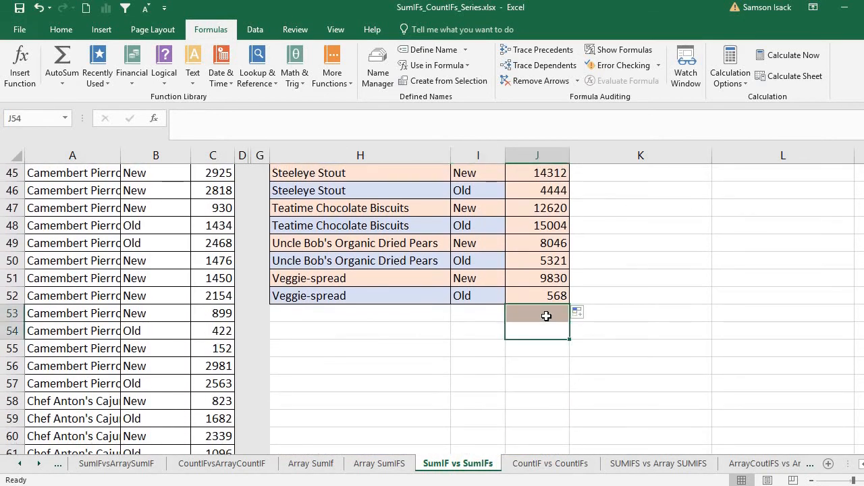
type("=SUM(")
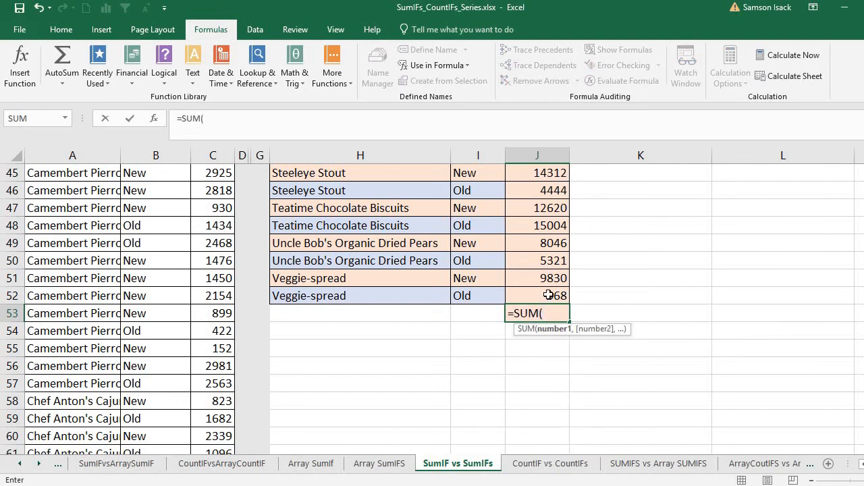
left_click_drag(548, 298, 528, 135)
left_click_drag(572, 235, 554, 215)
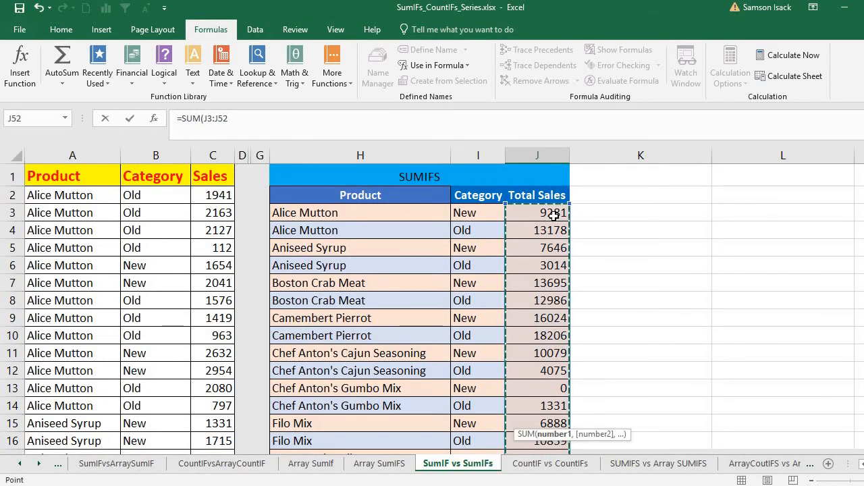
type(")")
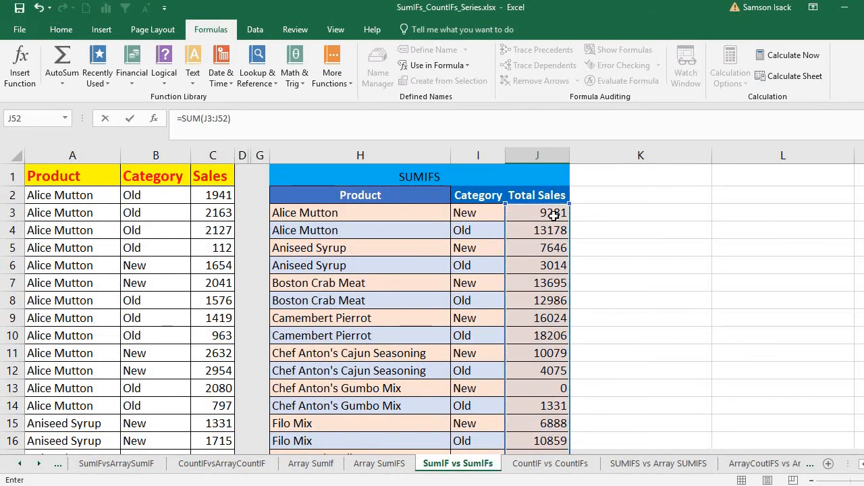
key("Return")
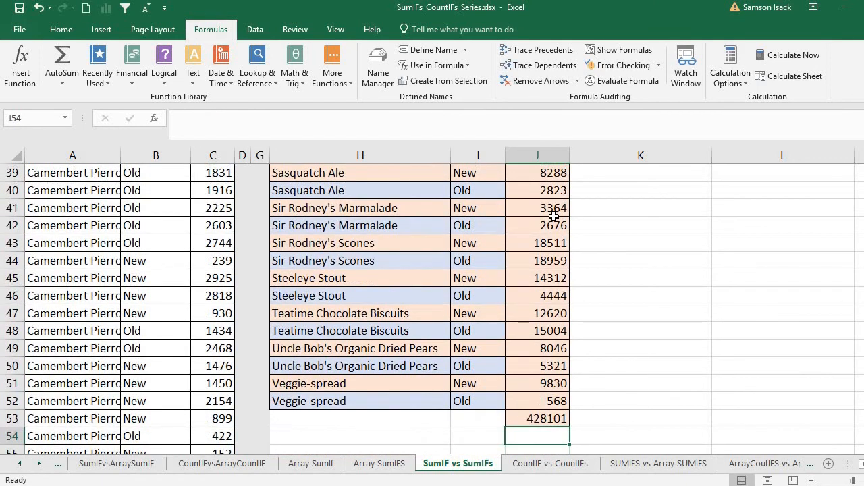
left_click(532, 416)
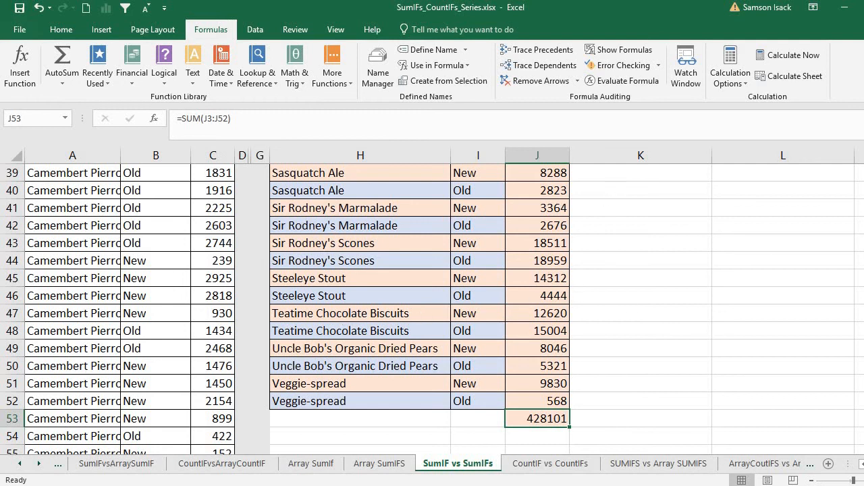
Check the sum of the whole Sales column C against the total in J53.
scroll(608, 183, "up", 13)
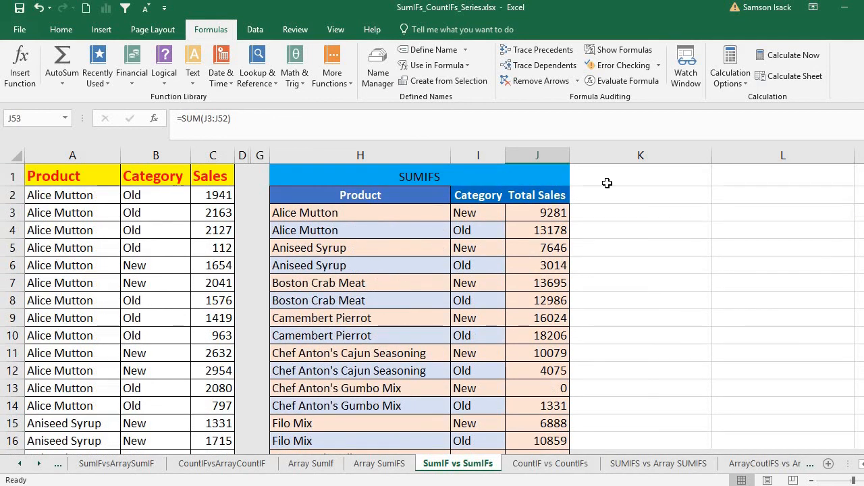
left_click(218, 148)
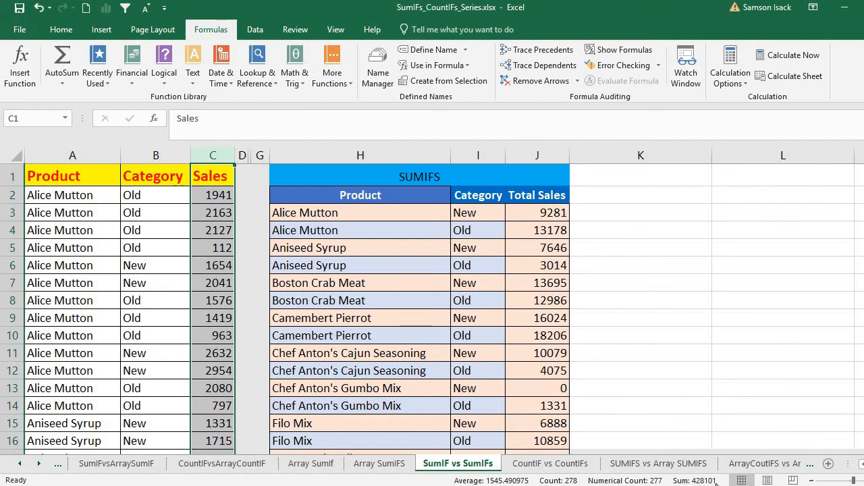
left_click(215, 179)
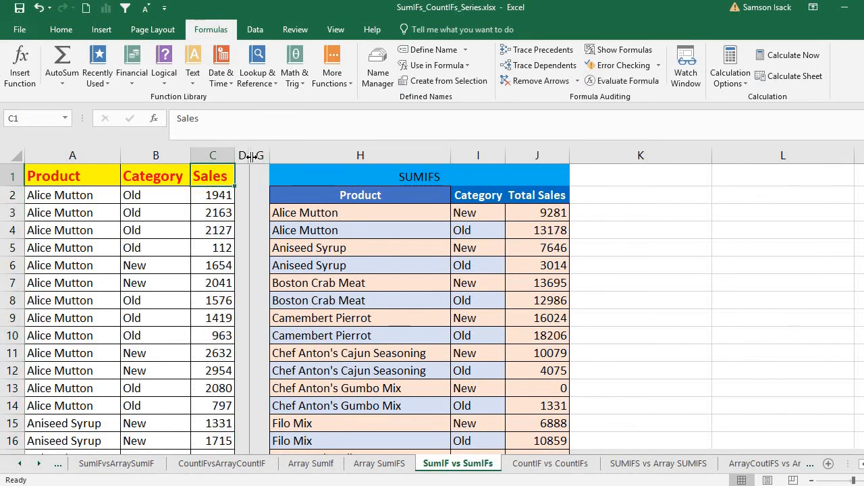
Unhide columns E and F to bring back the SUMIF tables beside the SUMIFS table.
double_click(250, 156)
double_click(250, 156)
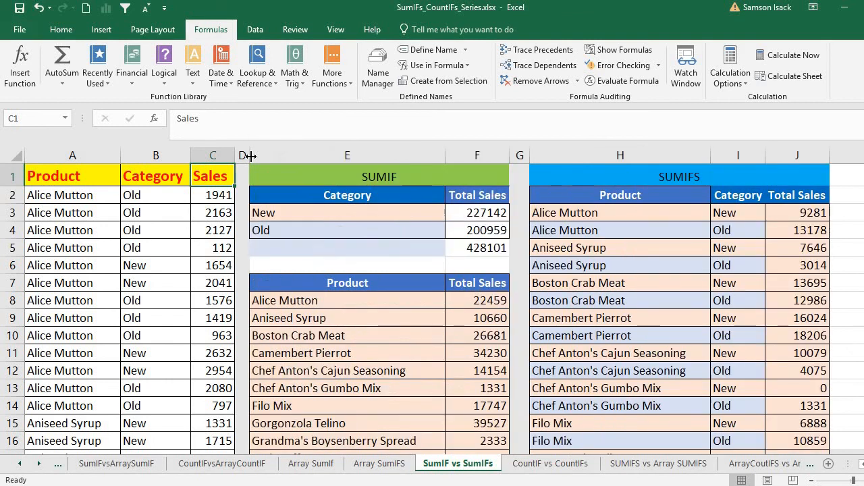